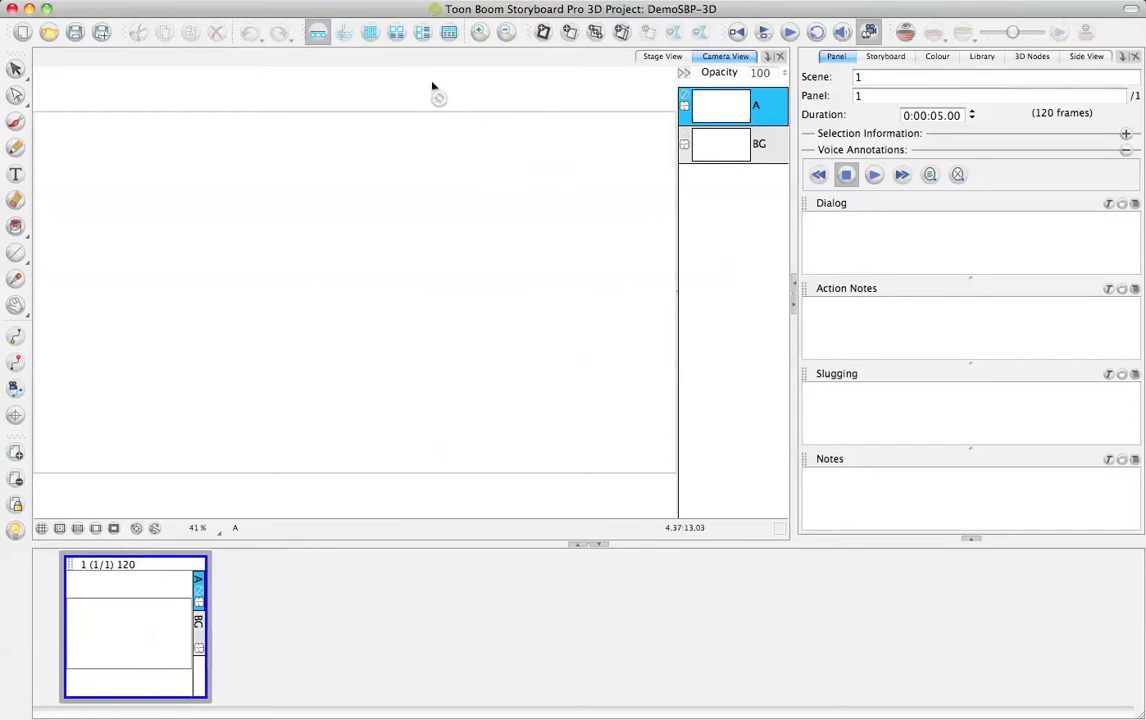
Switch to the vertical thumbnail workspace, undock the Tool Properties view, and dock it back as the last view beside Library
click(423, 34)
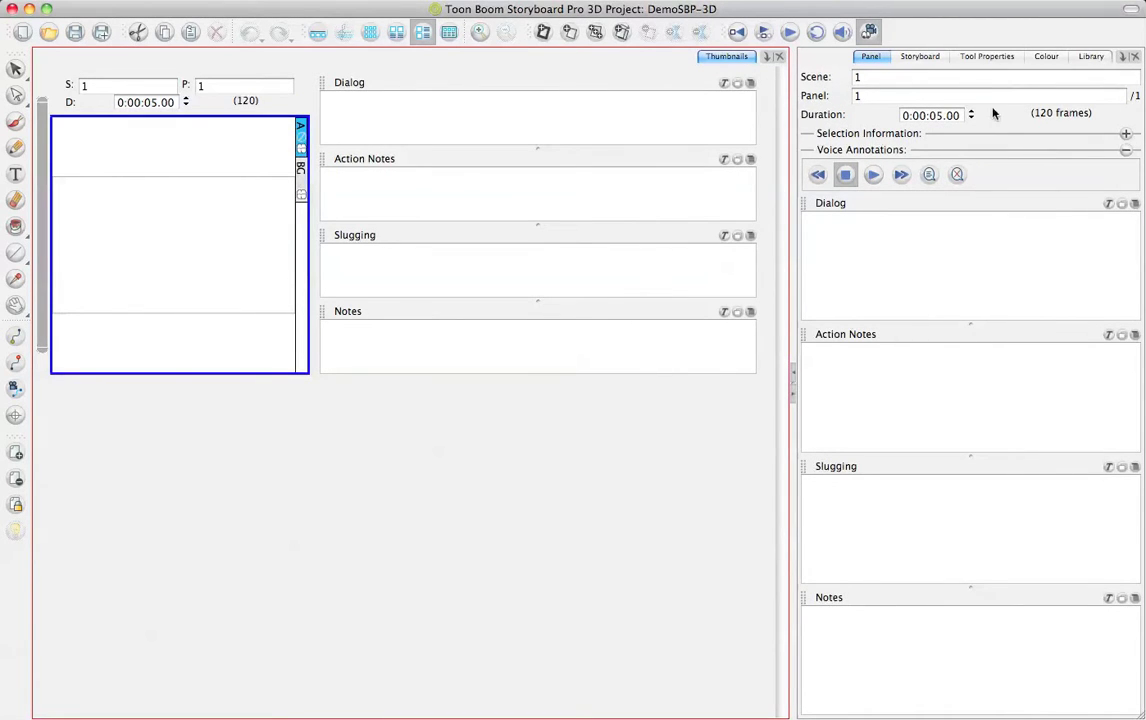
click(993, 56)
drag(988, 58, 503, 265)
drag(592, 275, 990, 100)
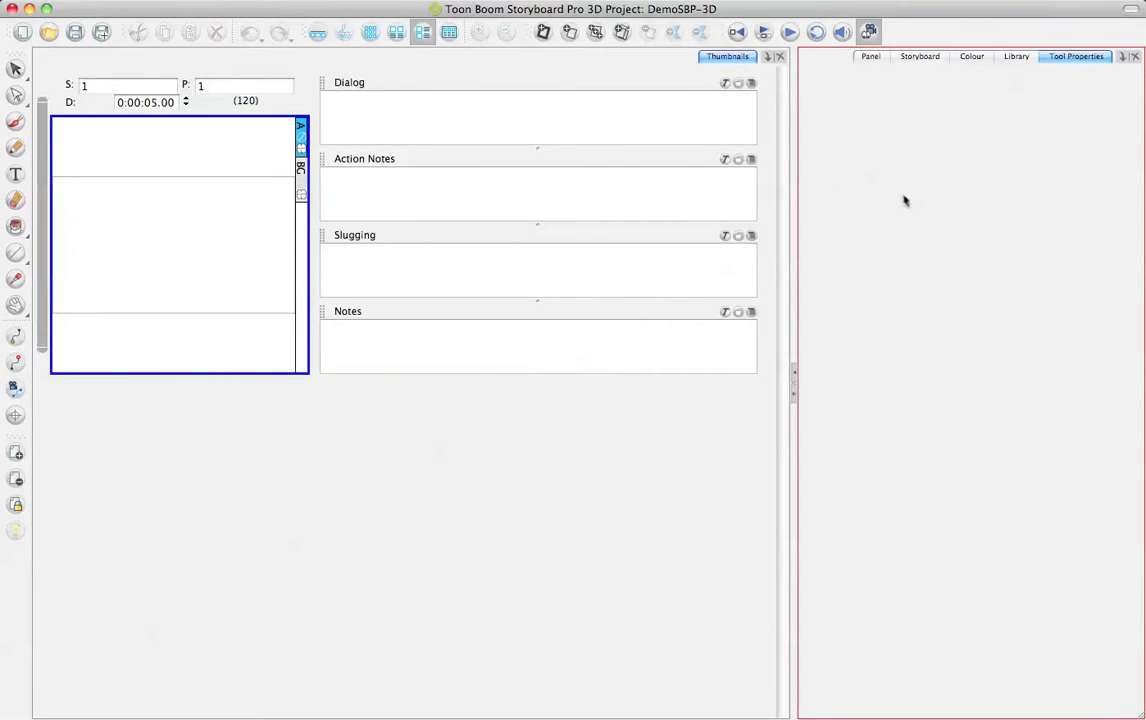
Import PirateSceneText from SBP3D-DemoPack's Files_To_Import folder as the storyboard's Script caption
click(920, 56)
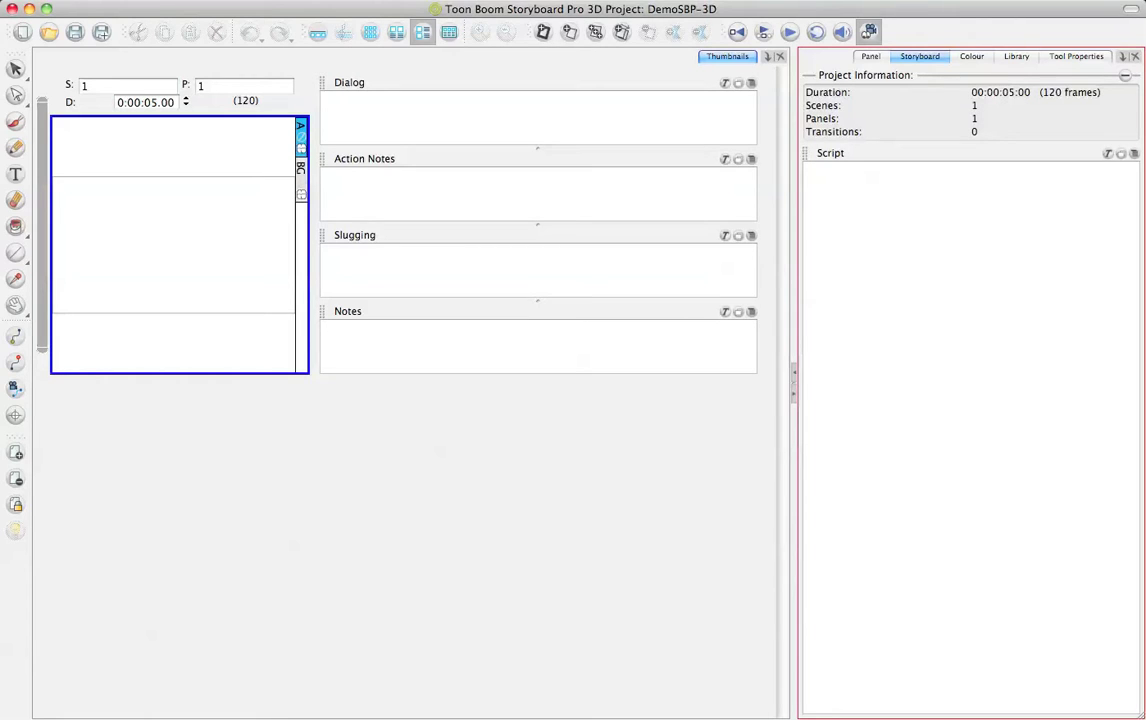
click(1132, 154)
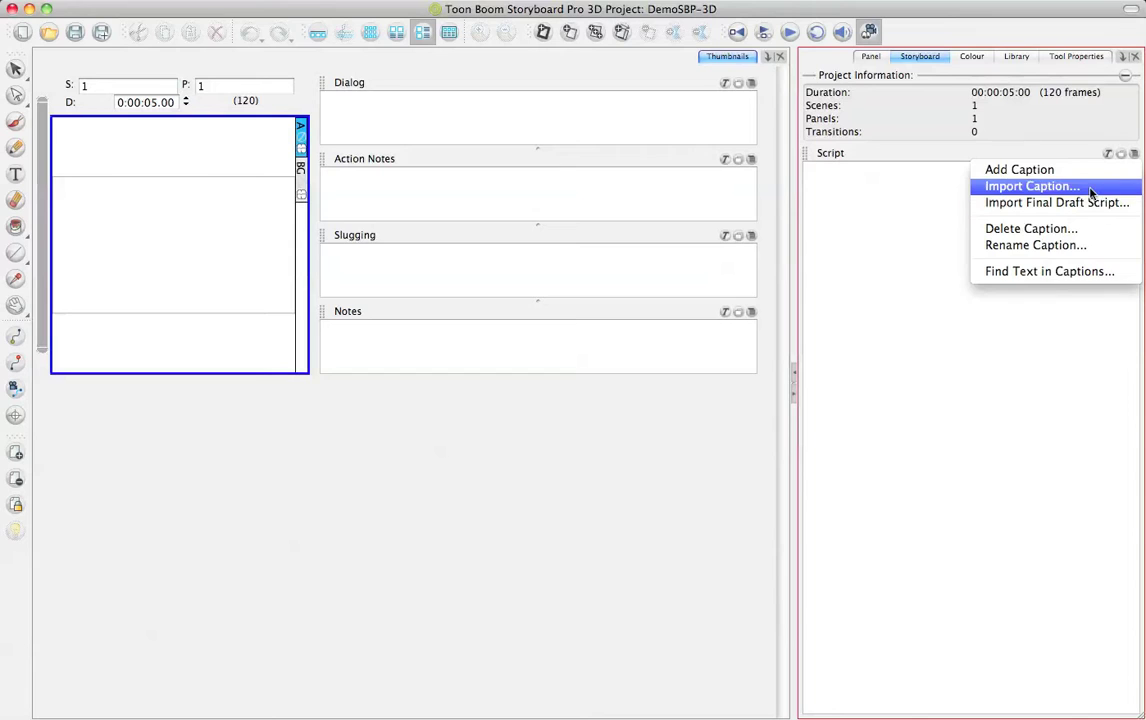
click(1030, 186)
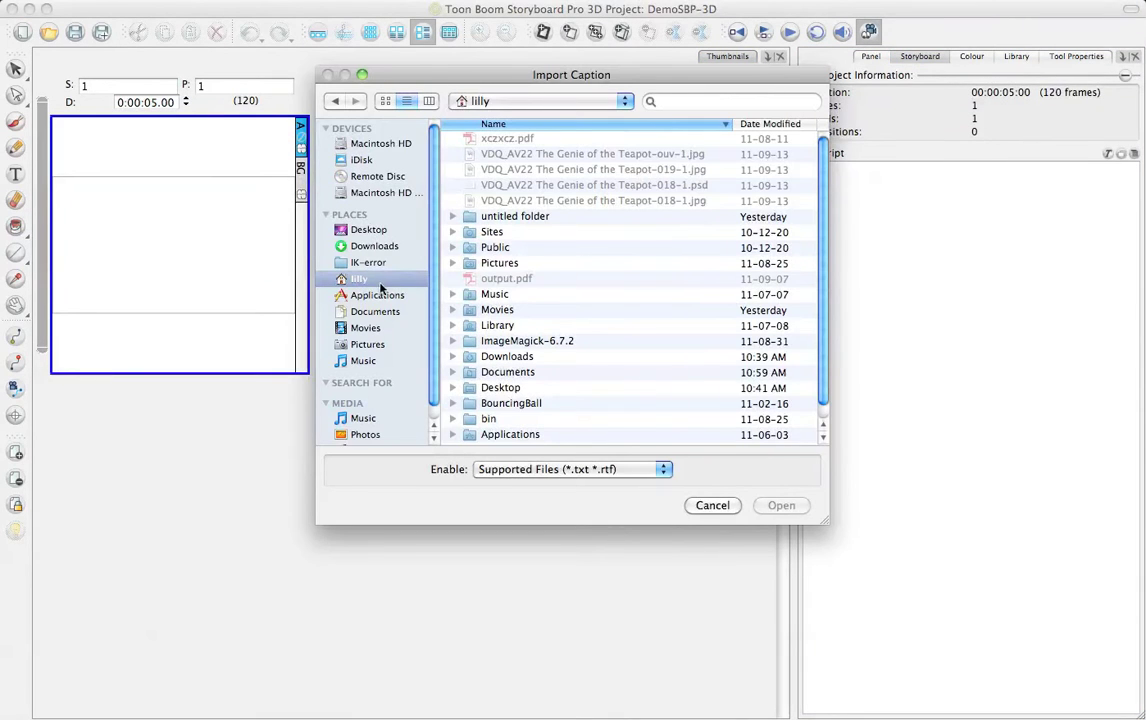
click(345, 229)
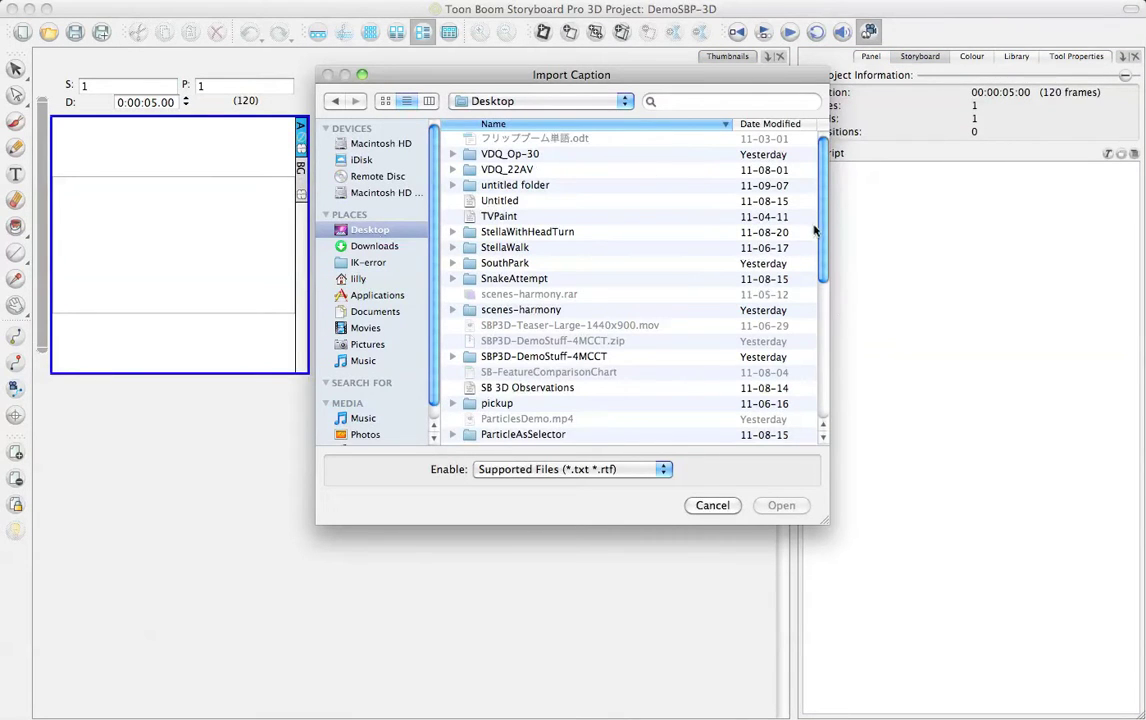
click(581, 357)
double_click(581, 357)
double_click(557, 138)
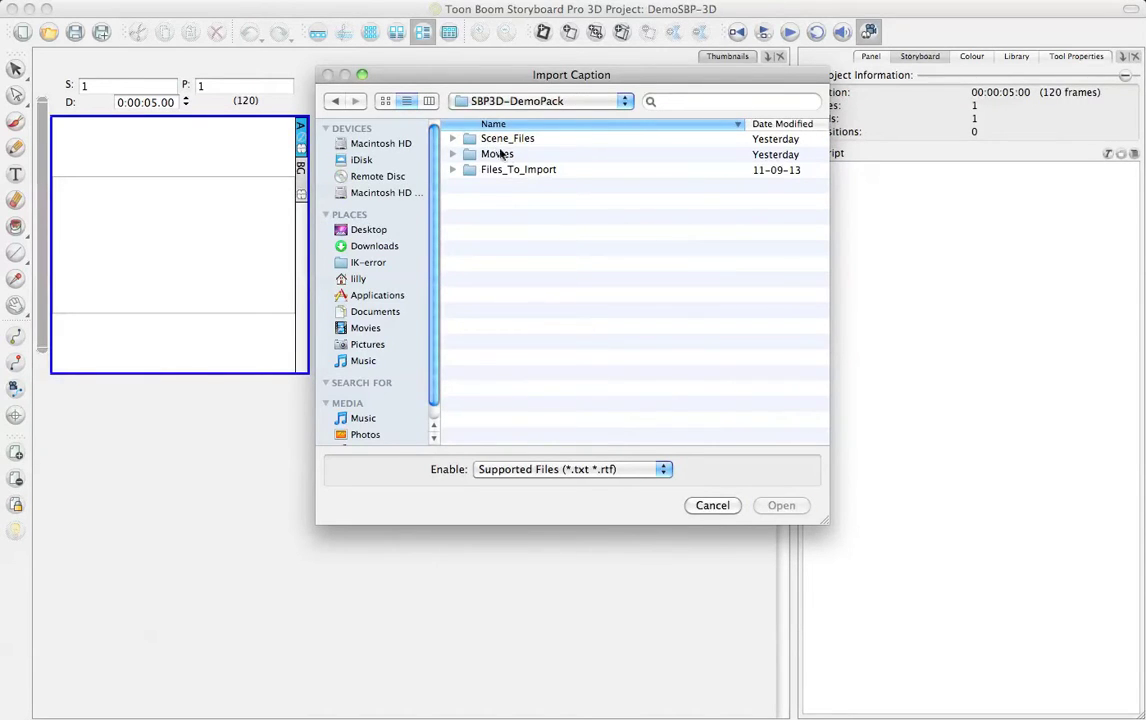
double_click(522, 170)
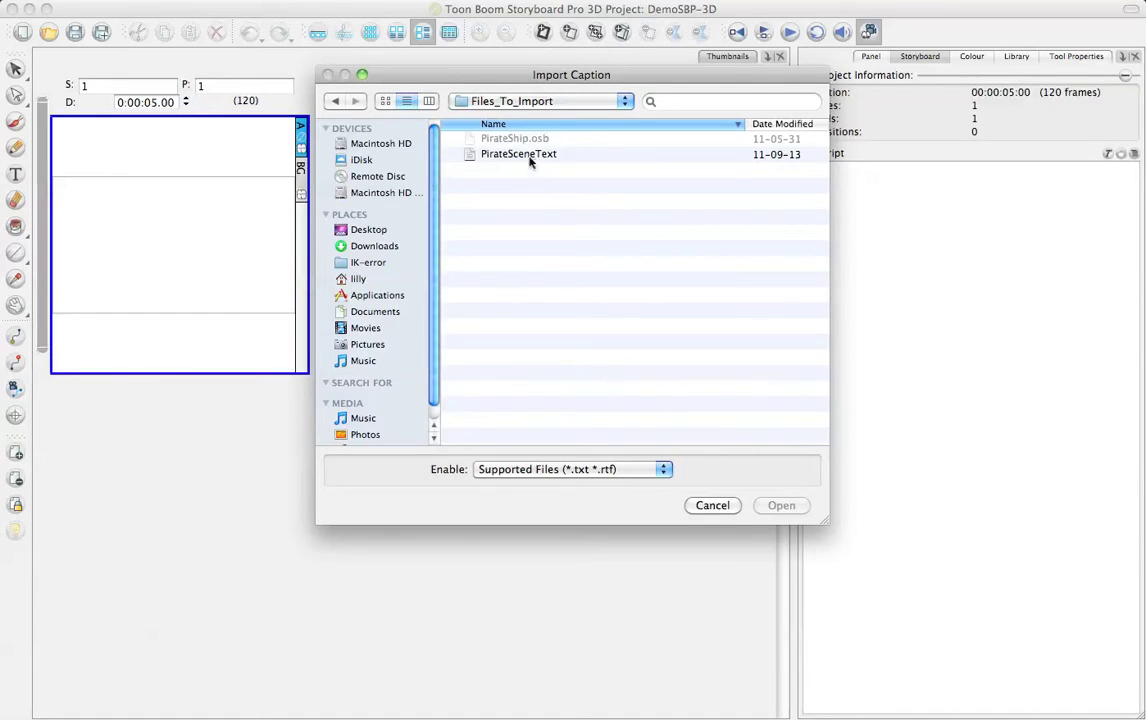
click(500, 155)
click(781, 505)
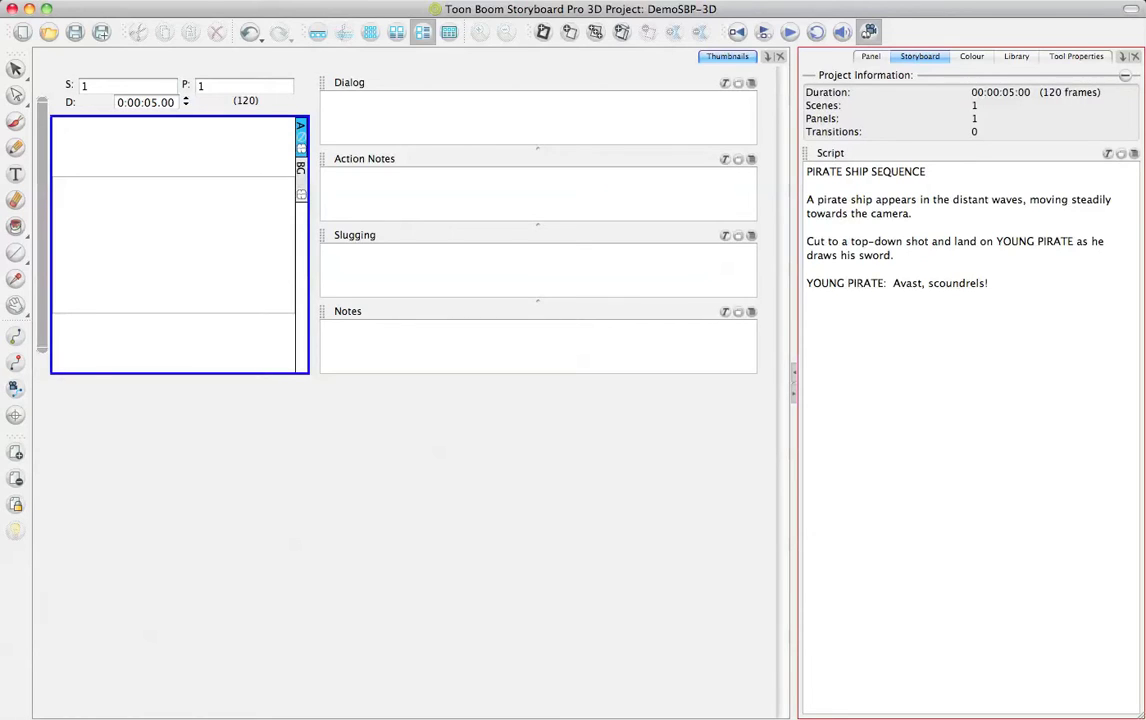
Copy the script sentence "A pirate ship appears in the distant waves, moving steadily towards the camera." into the first panel's Action Notes
drag(807, 200, 913, 214)
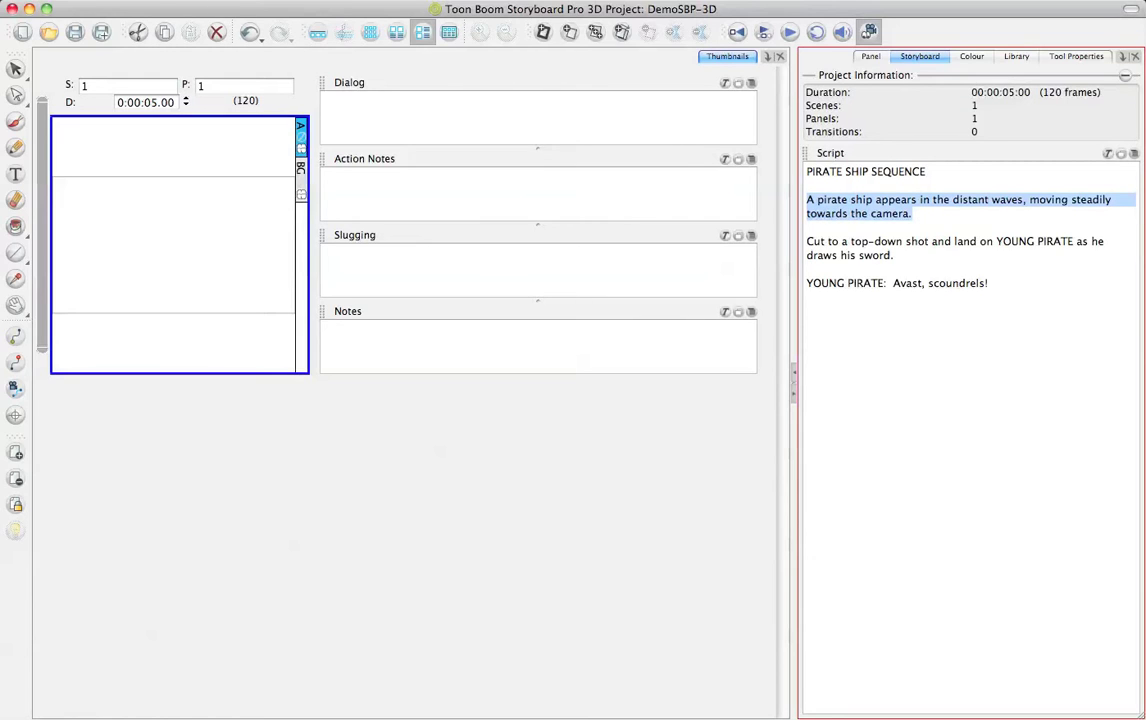
drag(860, 207, 540, 185)
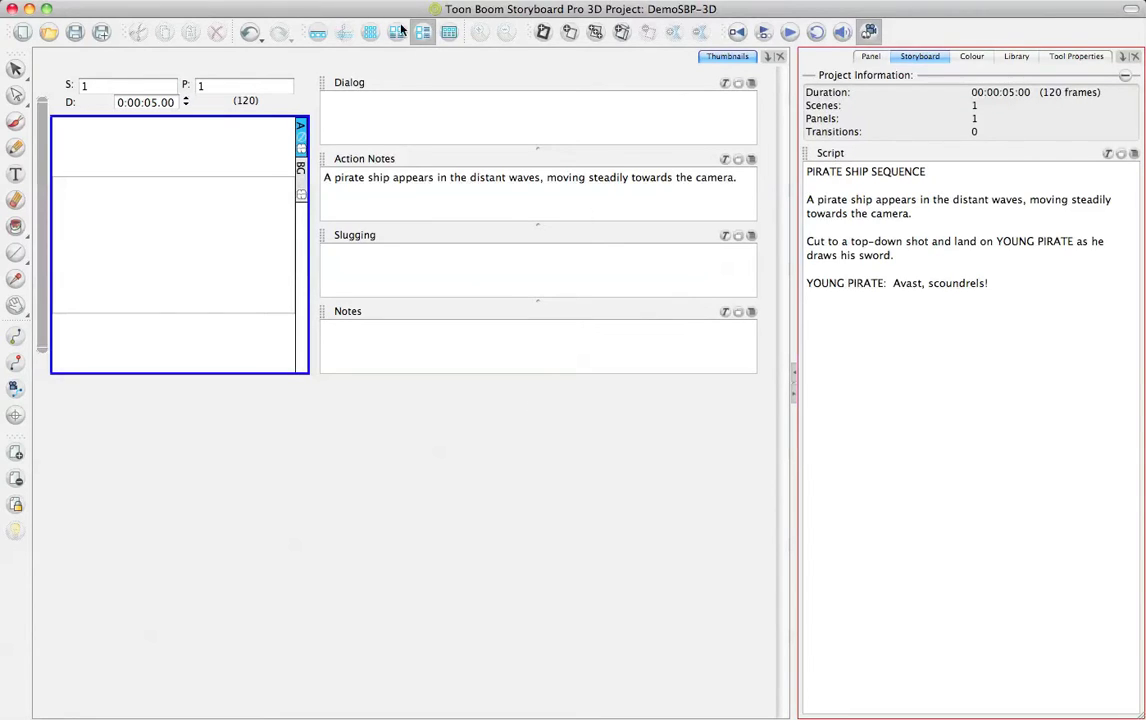
Delete the Slugging caption field from all panels of the project
click(374, 0)
mouse_move(468, 0)
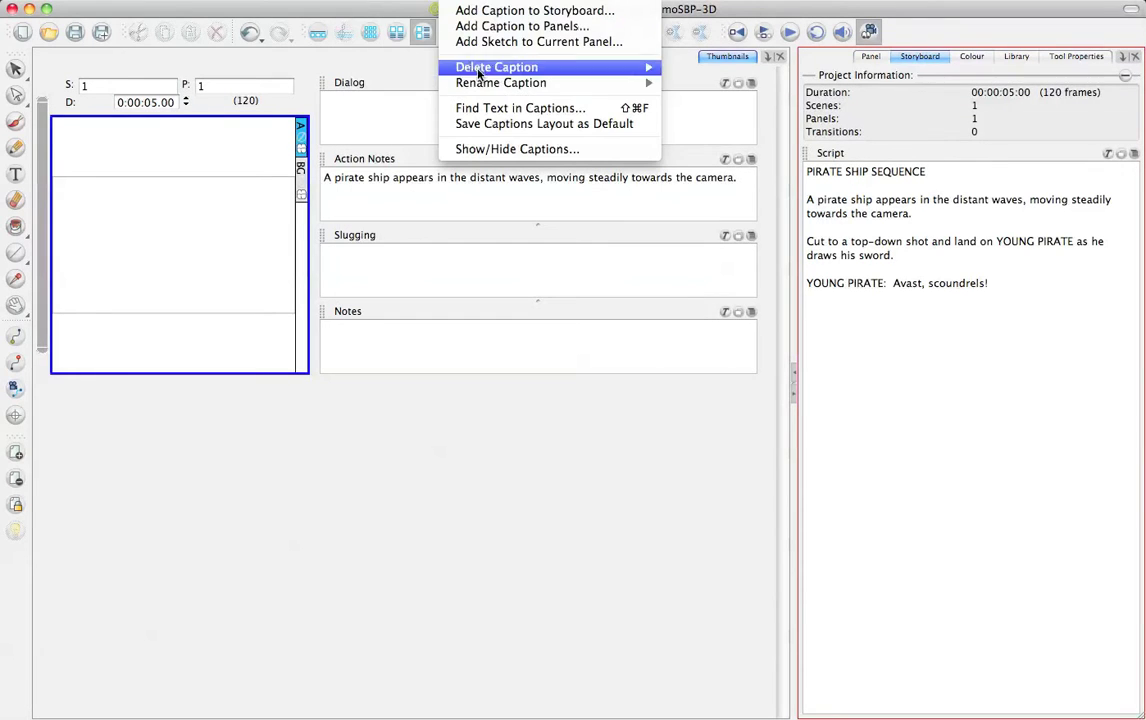
mouse_move(481, 83)
mouse_move(530, 67)
click(740, 103)
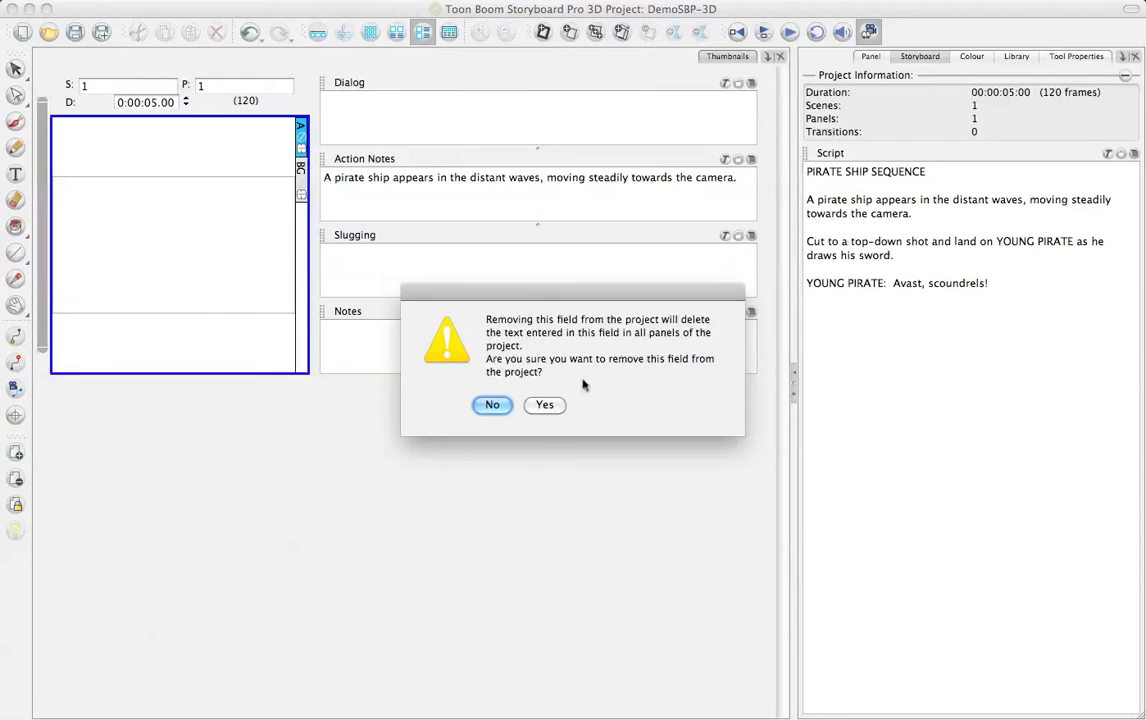
click(560, 405)
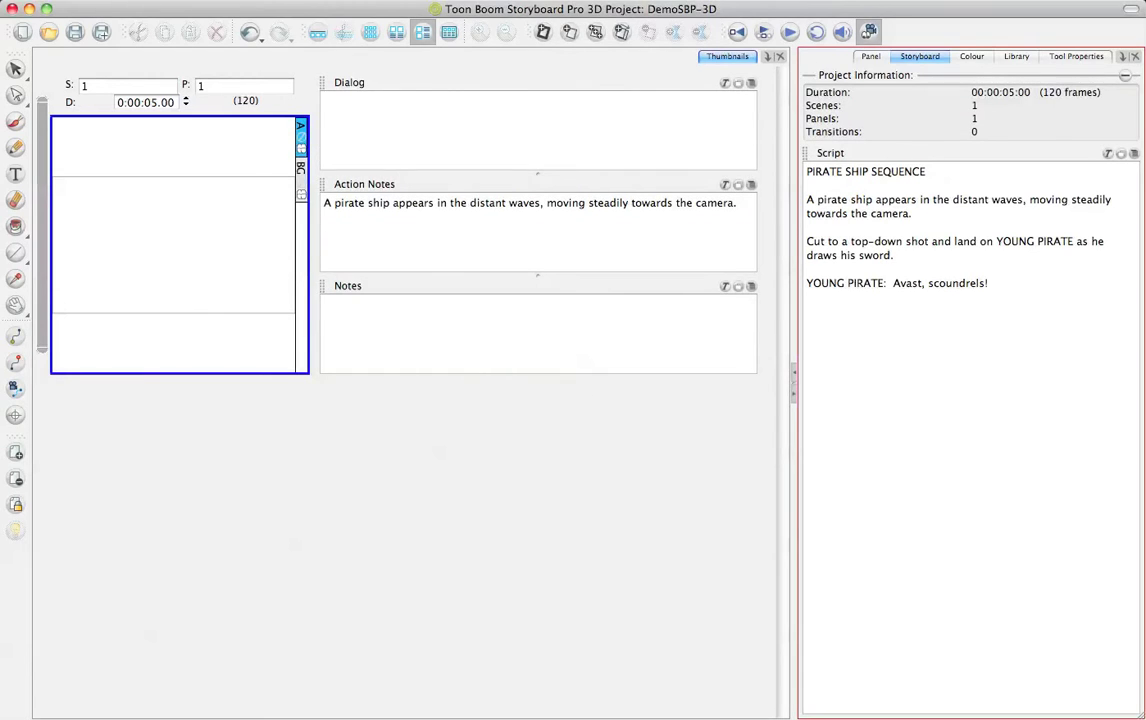
click(808, 185)
Show the Brush Preset toolbar
right_click(906, 33)
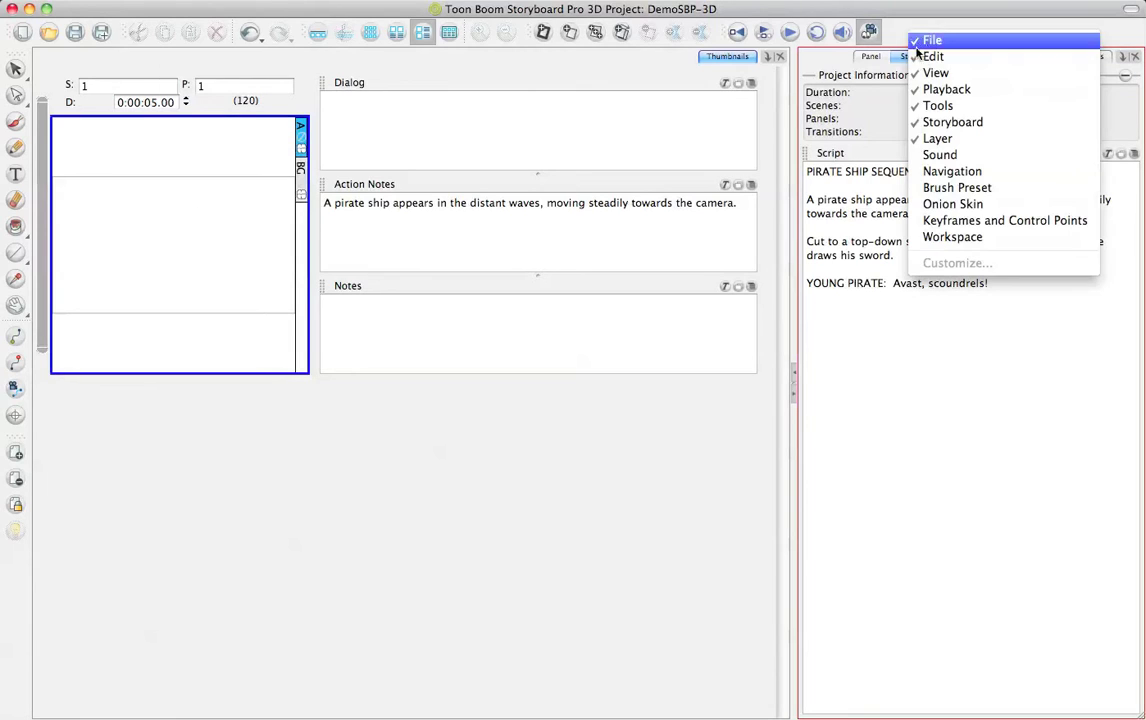
click(1008, 189)
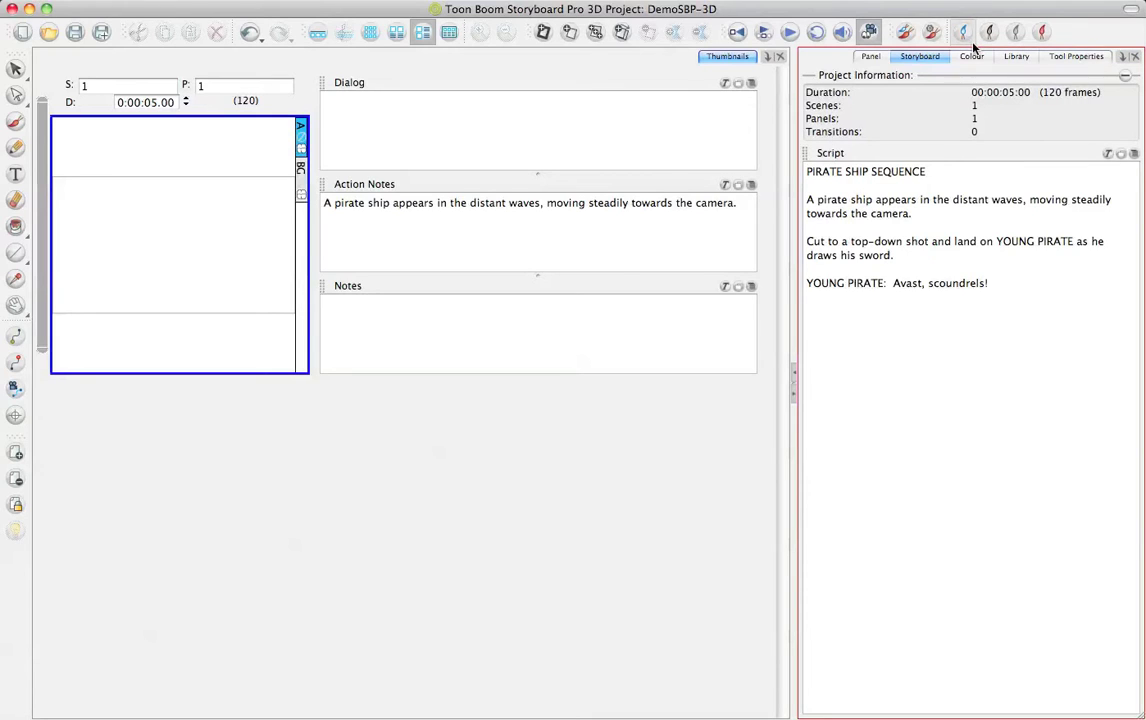
Display the tool properties of the Brush, Pencil and Text tools, and return to the Brush
click(1072, 57)
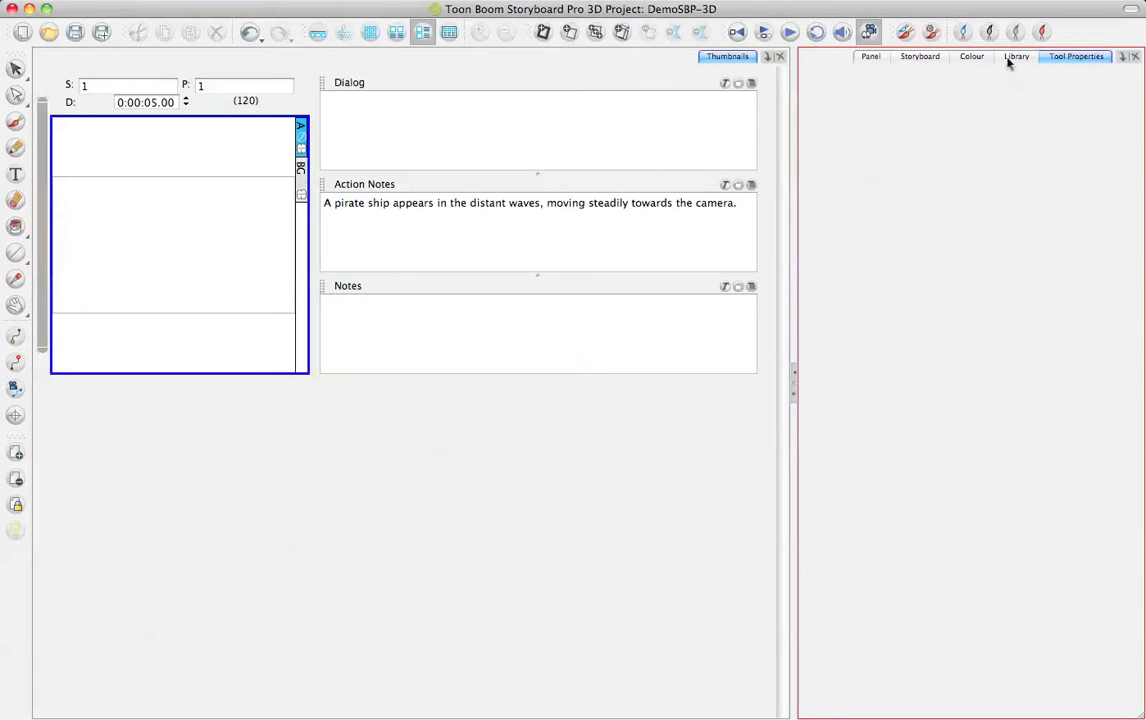
click(16, 121)
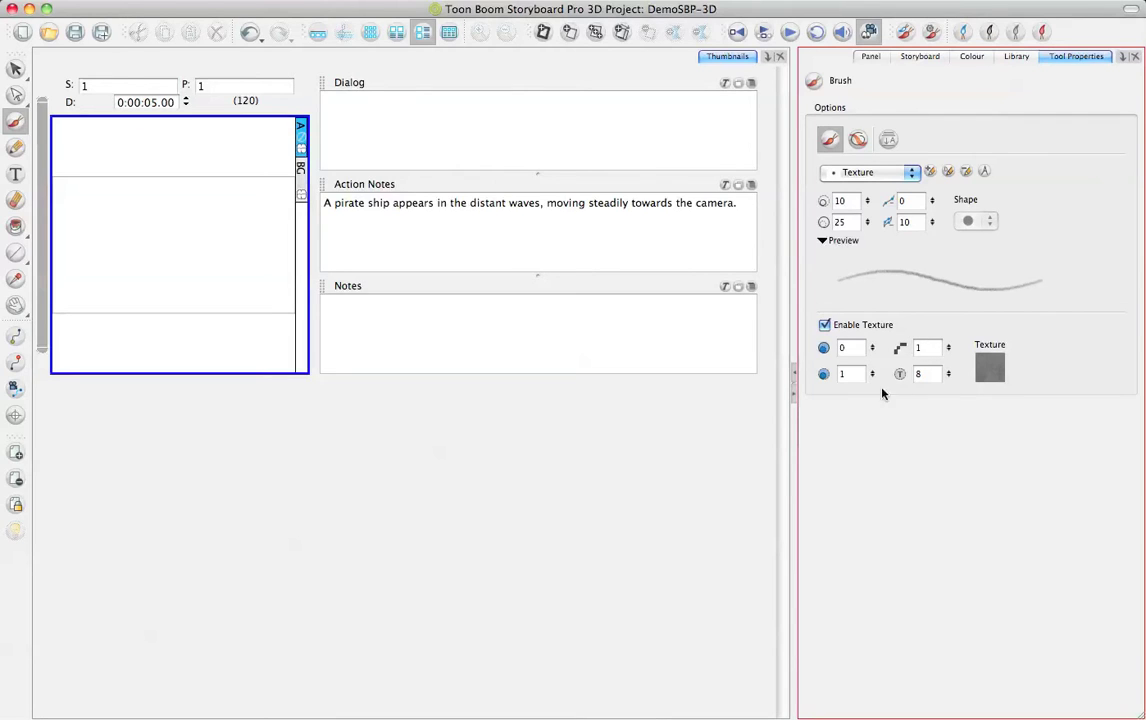
click(15, 147)
click(15, 172)
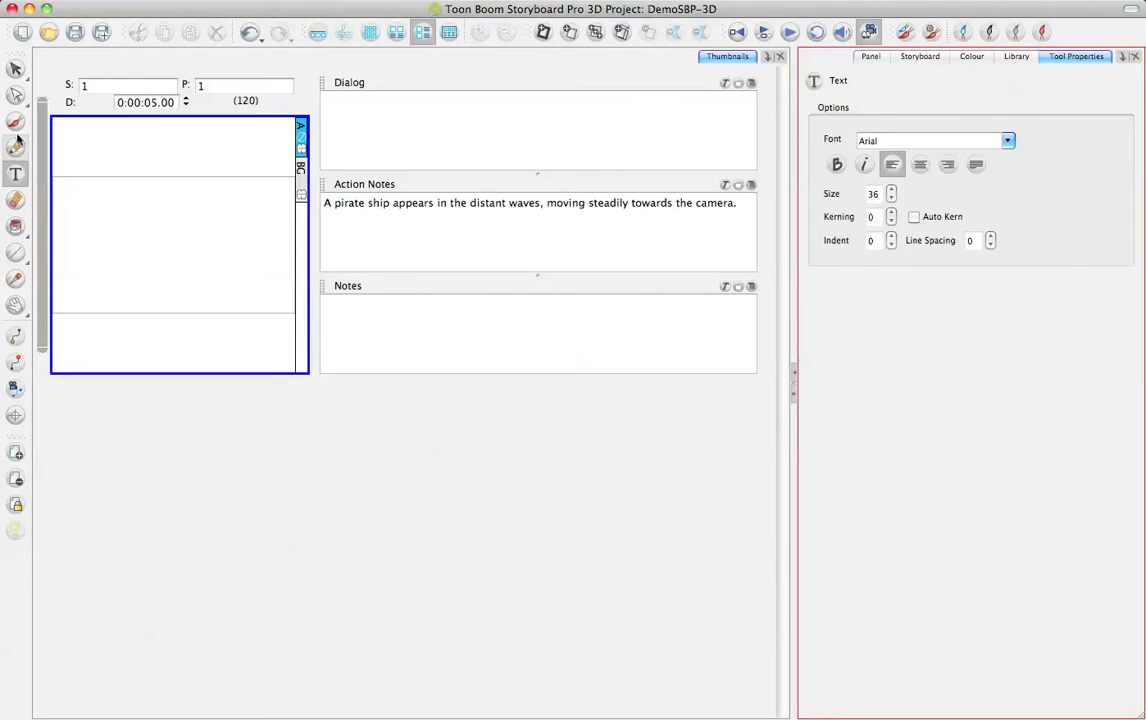
click(15, 120)
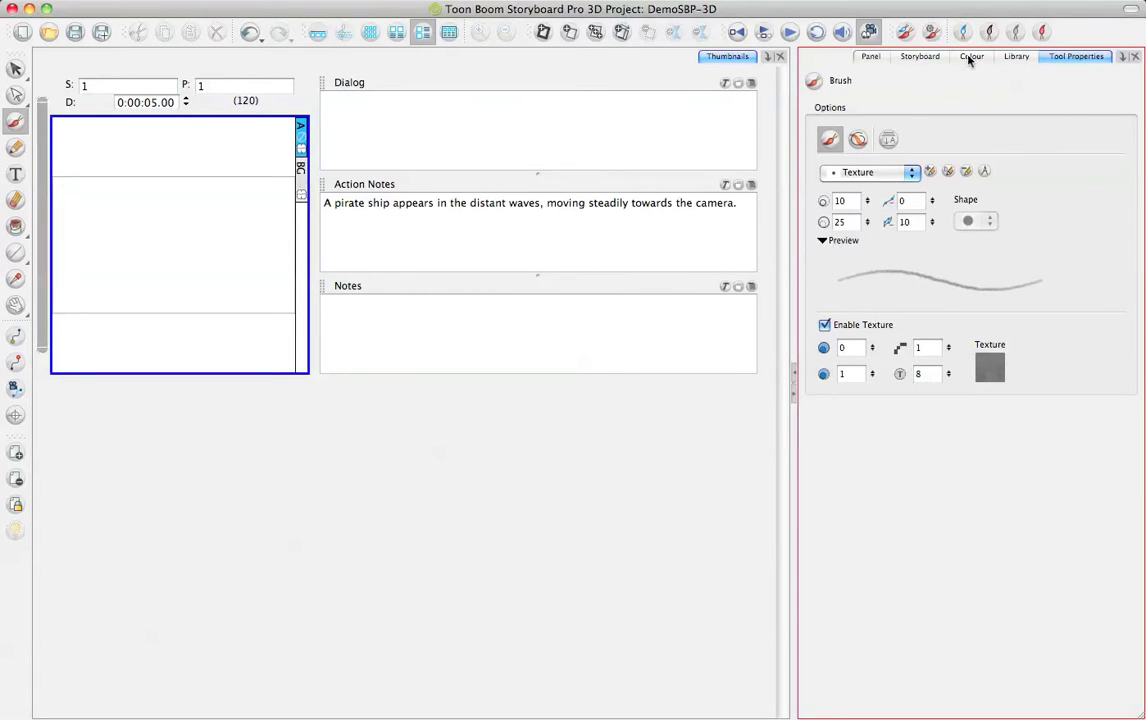
Dock the Colour view beneath the other views and show the Brush's tool properties above it
click(971, 56)
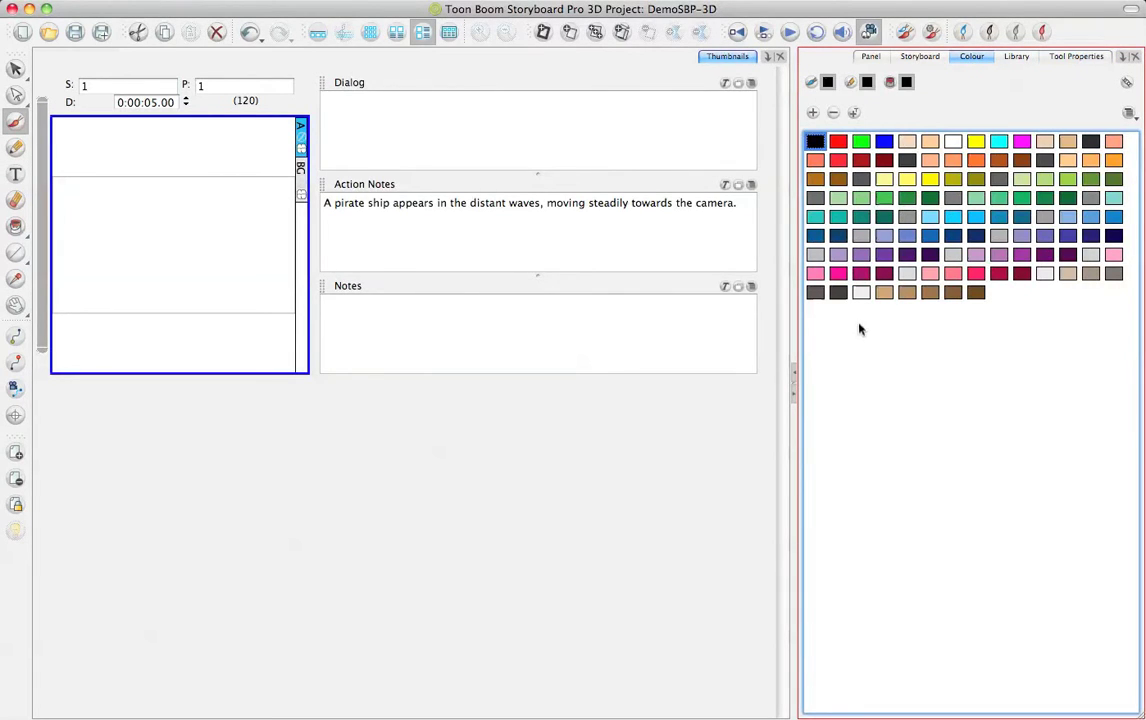
click(1076, 58)
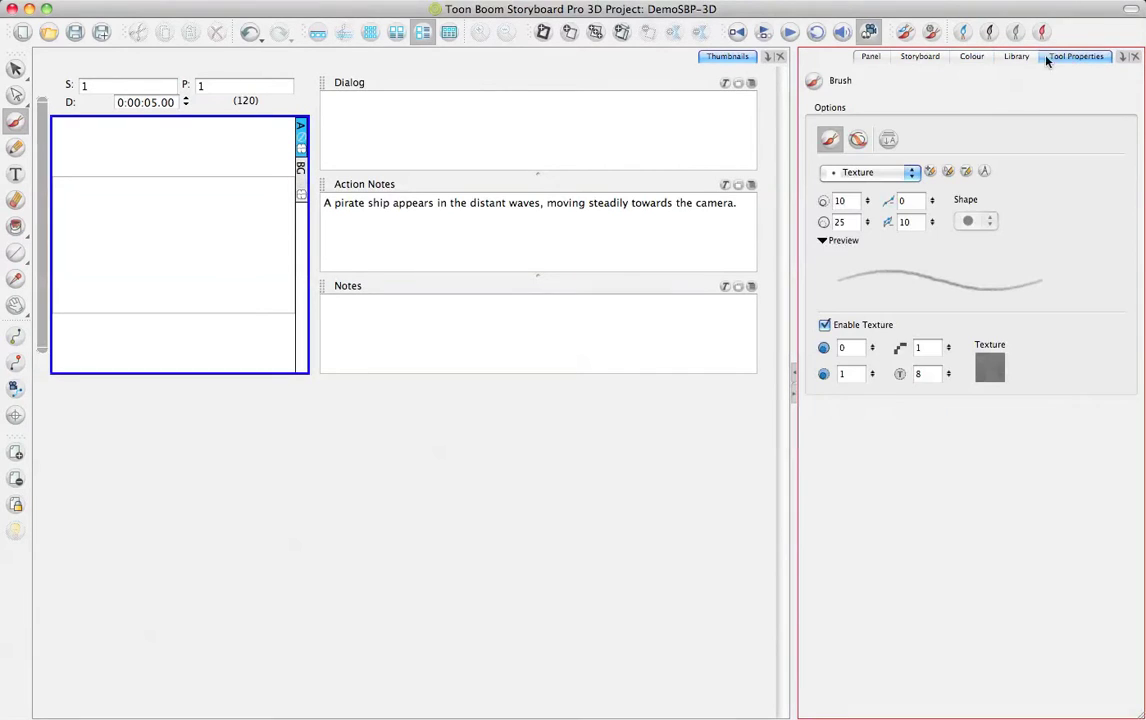
click(972, 57)
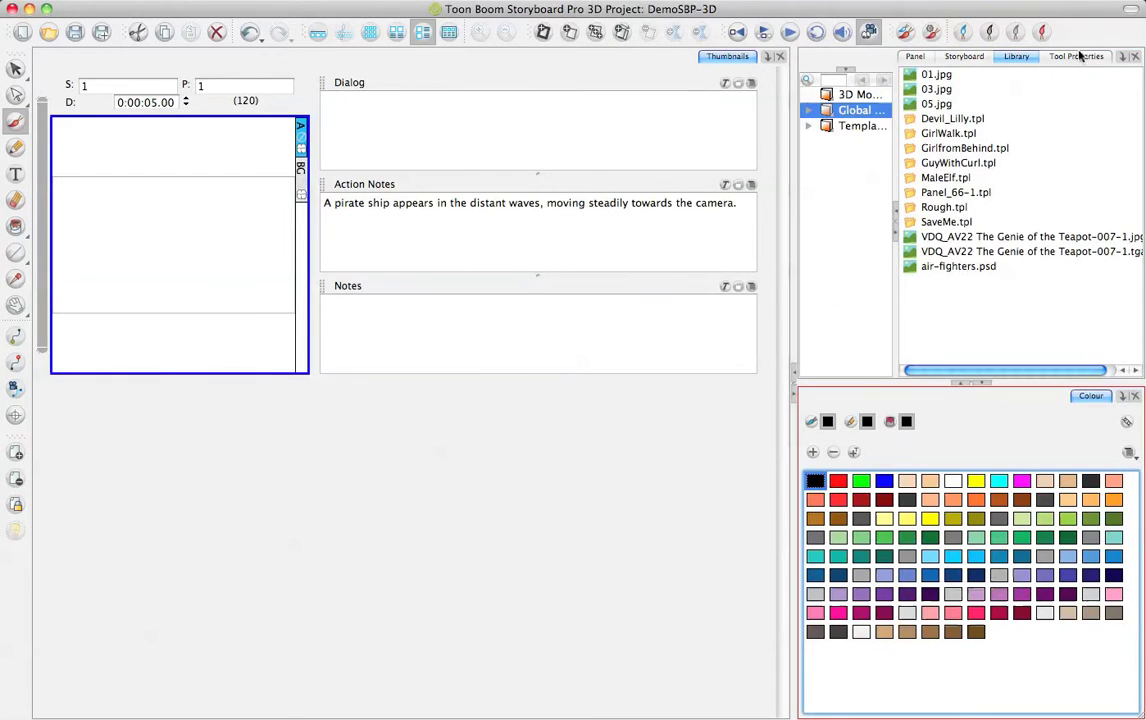
click(1078, 57)
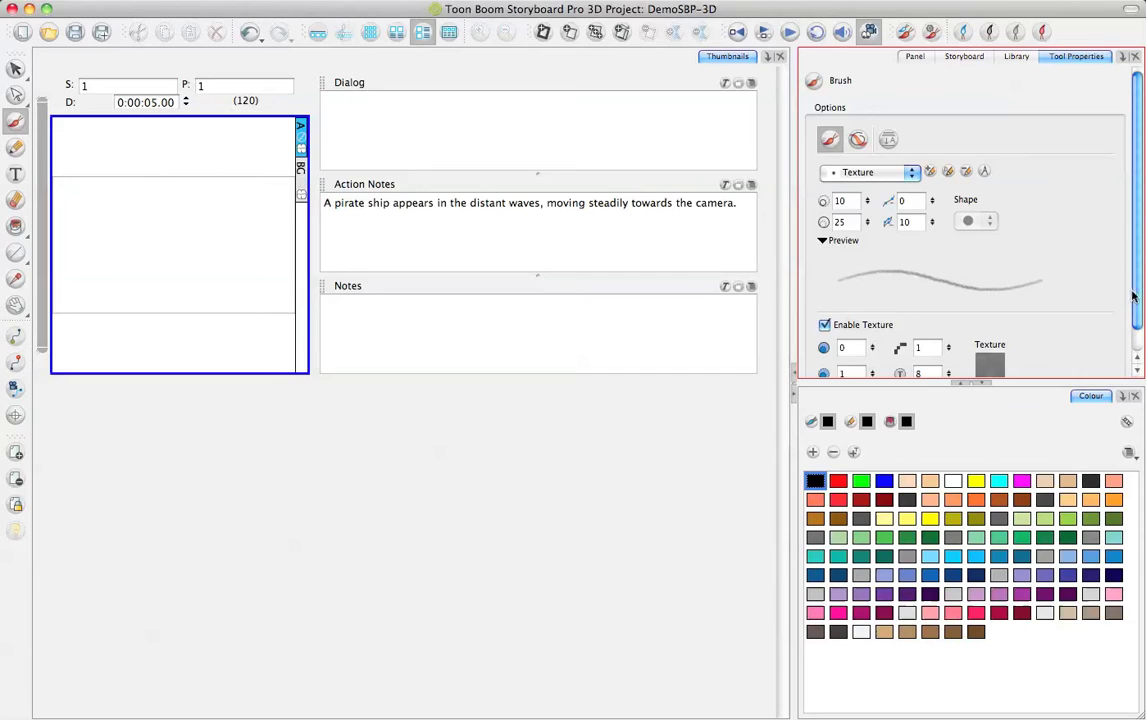
scroll(1128, 310, down, 1)
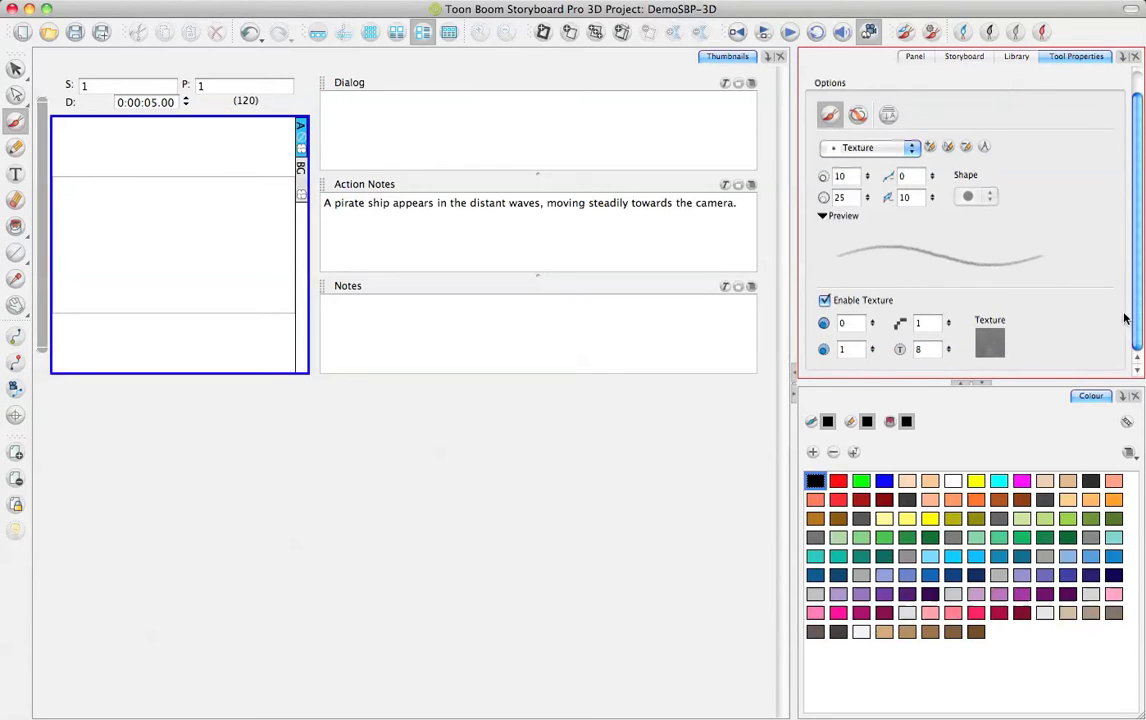
Choose the blue rough brush preset and sketch a two-masted ship with a direction arrow in the first panel
click(963, 33)
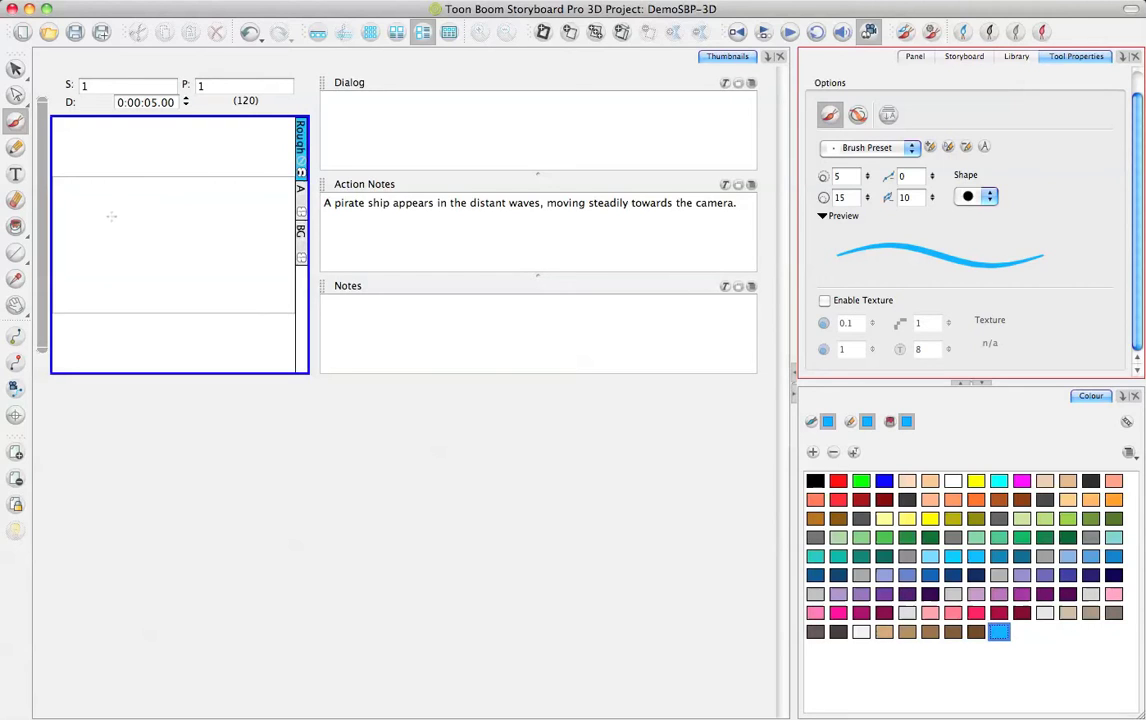
mouse_move(115, 216)
mouse_down()
mouse_move(103, 217)
mouse_move(107, 238)
mouse_move(136, 243)
mouse_move(133, 257)
mouse_up()
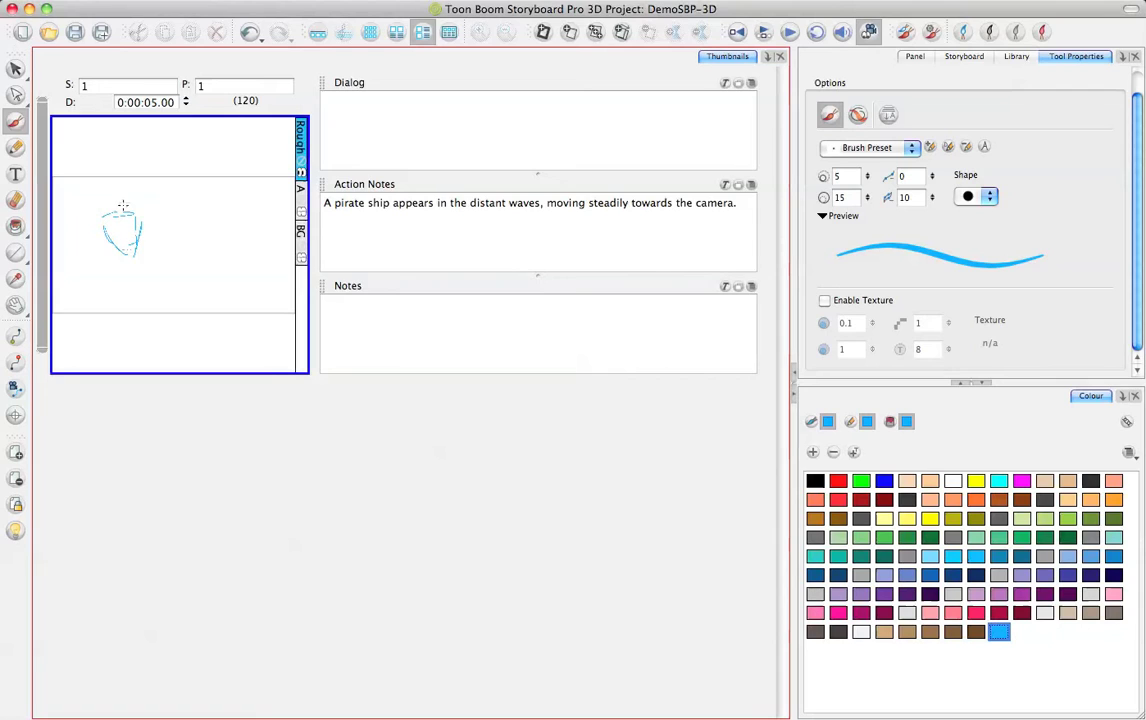
mouse_move(123, 174)
mouse_down()
mouse_move(125, 216)
mouse_move(131, 189)
mouse_move(113, 222)
mouse_move(118, 195)
mouse_move(170, 272)
mouse_up()
key(super+z)
key(super+z)
key(super+z)
key(super+z)
Bring back the storyboard script and collapse the Colour view below it
click(964, 56)
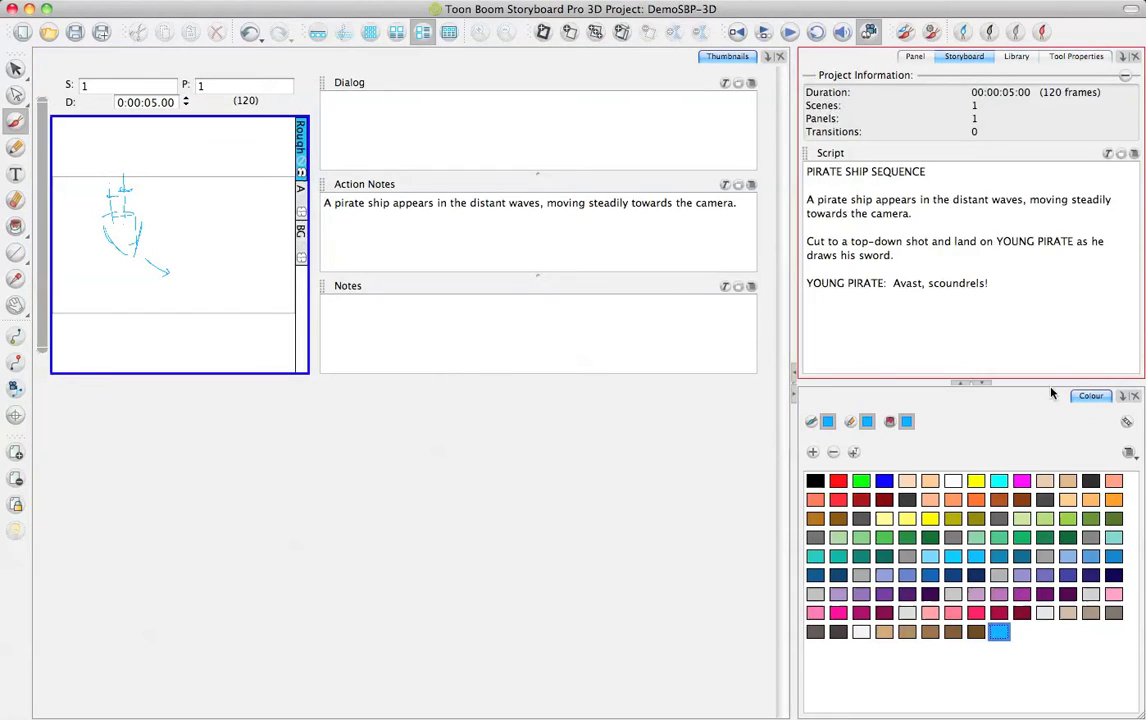
click(982, 386)
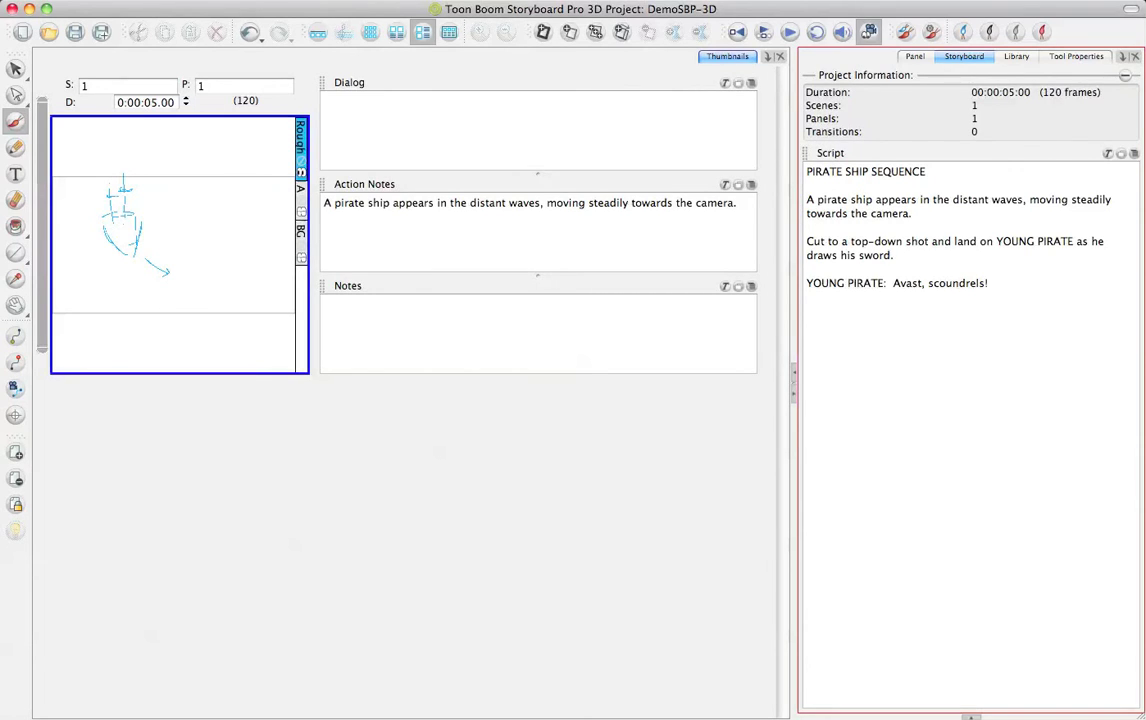
In a new second scene, copy the script's top-down shot sentence into Action Notes and enter the note "CAMERA: Pan from top to bottom"
click(543, 32)
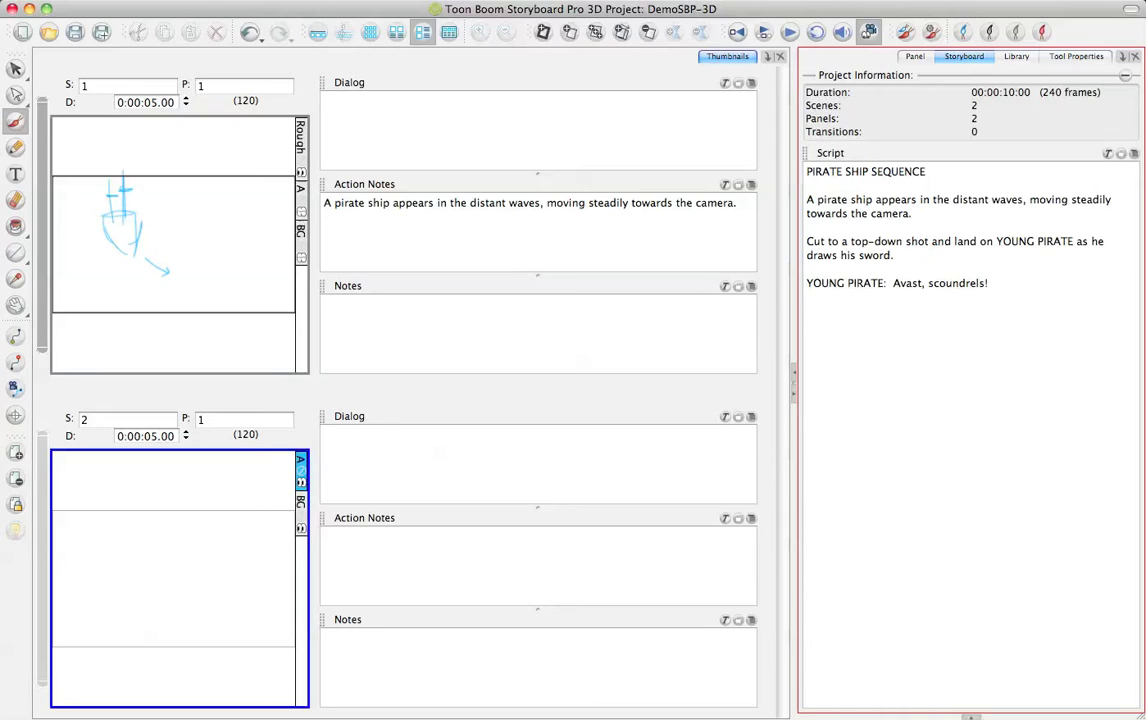
drag(894, 256, 460, 540)
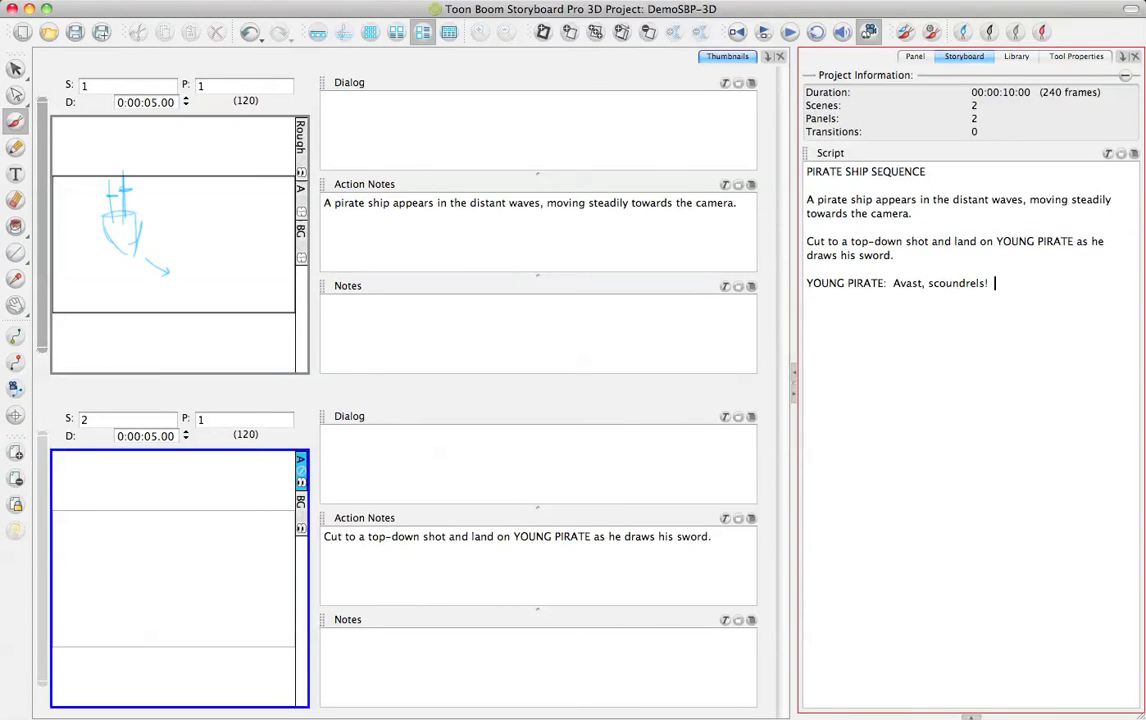
click(326, 639)
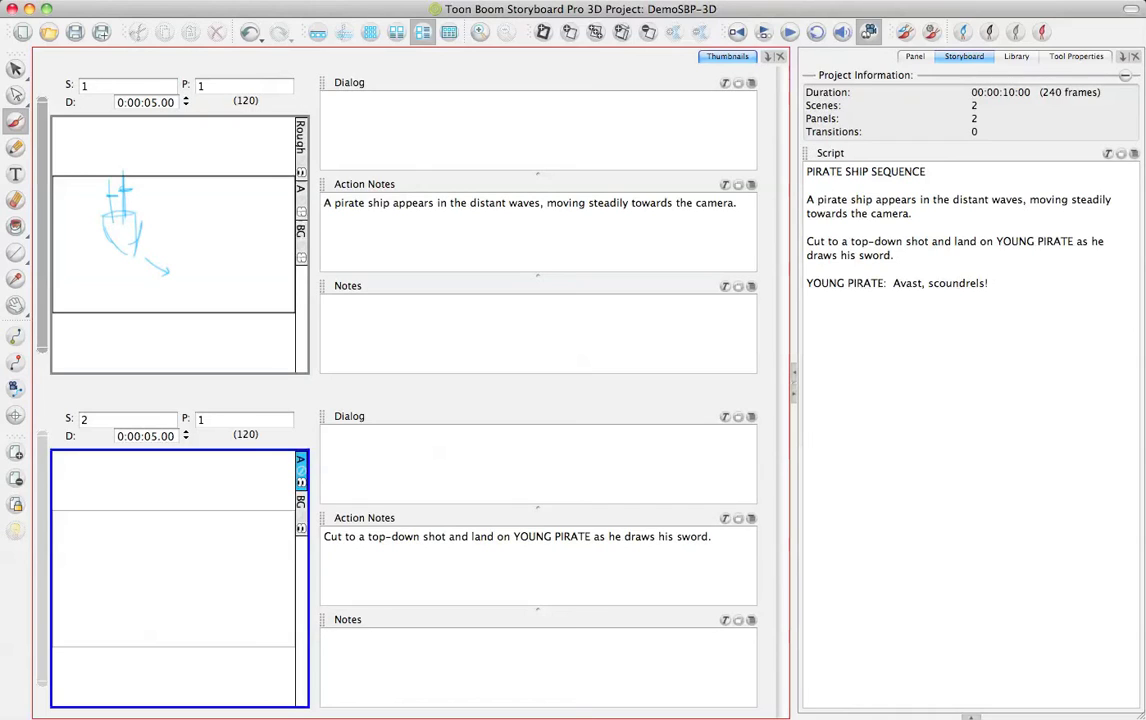
text(CAMERA: Pan from top to bottom)
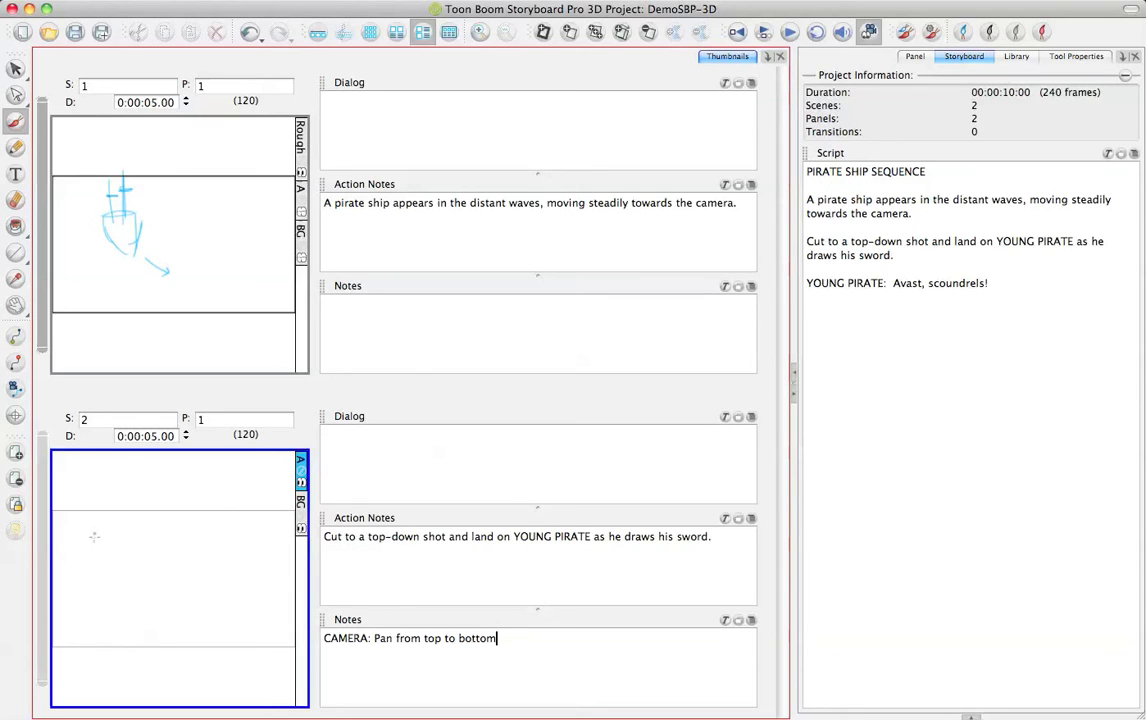
Sketch a large ship in scene 2 with two masts and crow's nests, an oval deck, a small pirate figure and a rounded hull
mouse_move(197, 488)
mouse_down()
mouse_move(167, 498)
mouse_move(192, 530)
mouse_move(179, 537)
mouse_move(184, 580)
mouse_up()
drag(189, 530, 189, 596)
mouse_move(120, 540)
mouse_down()
mouse_move(120, 595)
mouse_move(131, 538)
mouse_move(119, 537)
mouse_up()
drag(187, 490, 186, 468)
drag(63, 598, 118, 591)
mouse_move(90, 596)
mouse_down()
mouse_move(261, 620)
mouse_move(221, 588)
mouse_move(117, 588)
mouse_move(253, 597)
mouse_move(288, 608)
mouse_up()
drag(203, 575, 198, 611)
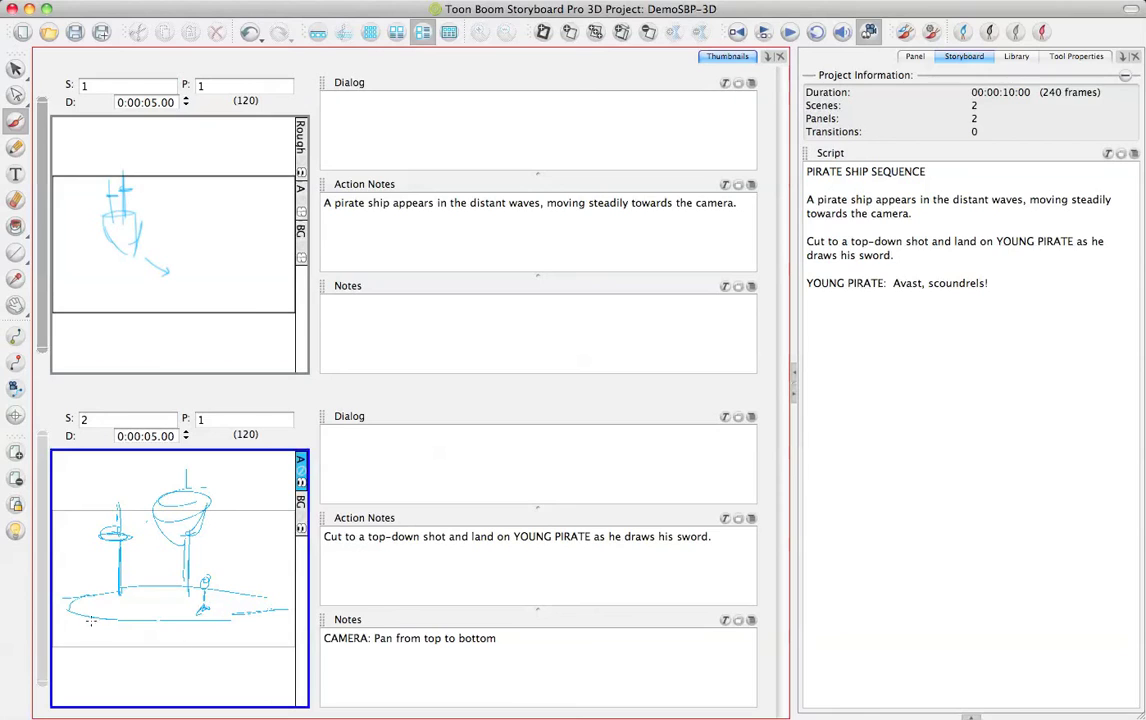
drag(71, 600, 104, 658)
drag(273, 594, 244, 680)
drag(105, 663, 212, 680)
drag(207, 680, 233, 680)
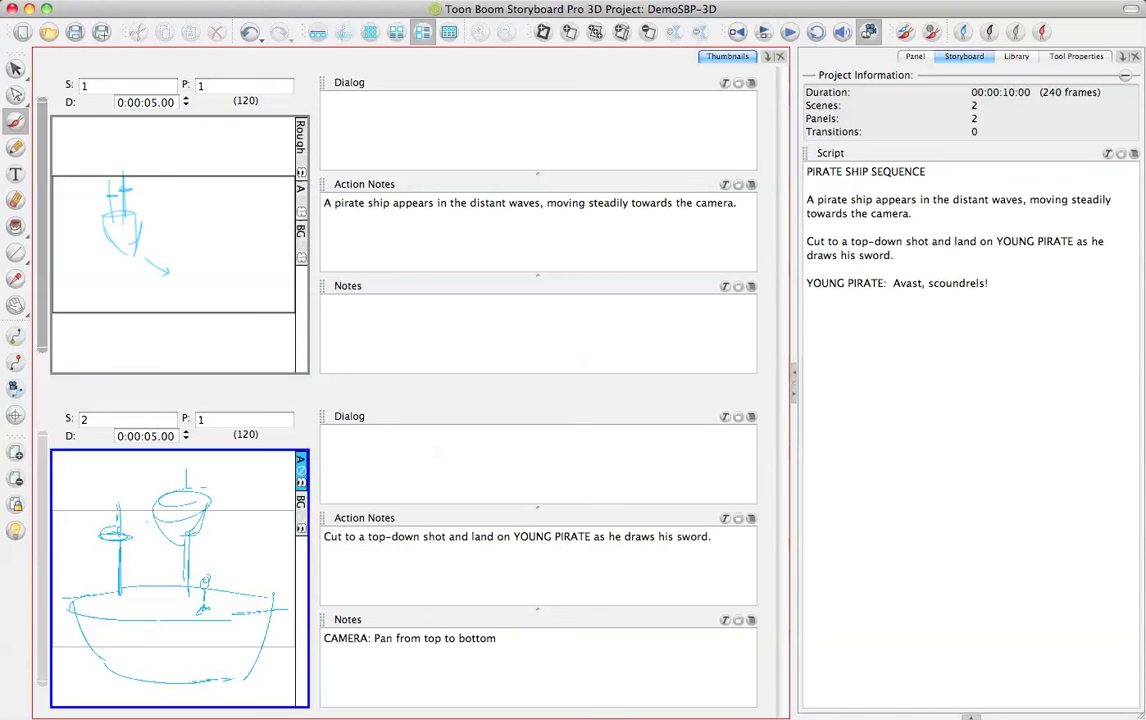
Add a third scene and copy the script line "YOUNG PIRATE: Avast, scoundrels!" into its Dialog caption
click(545, 35)
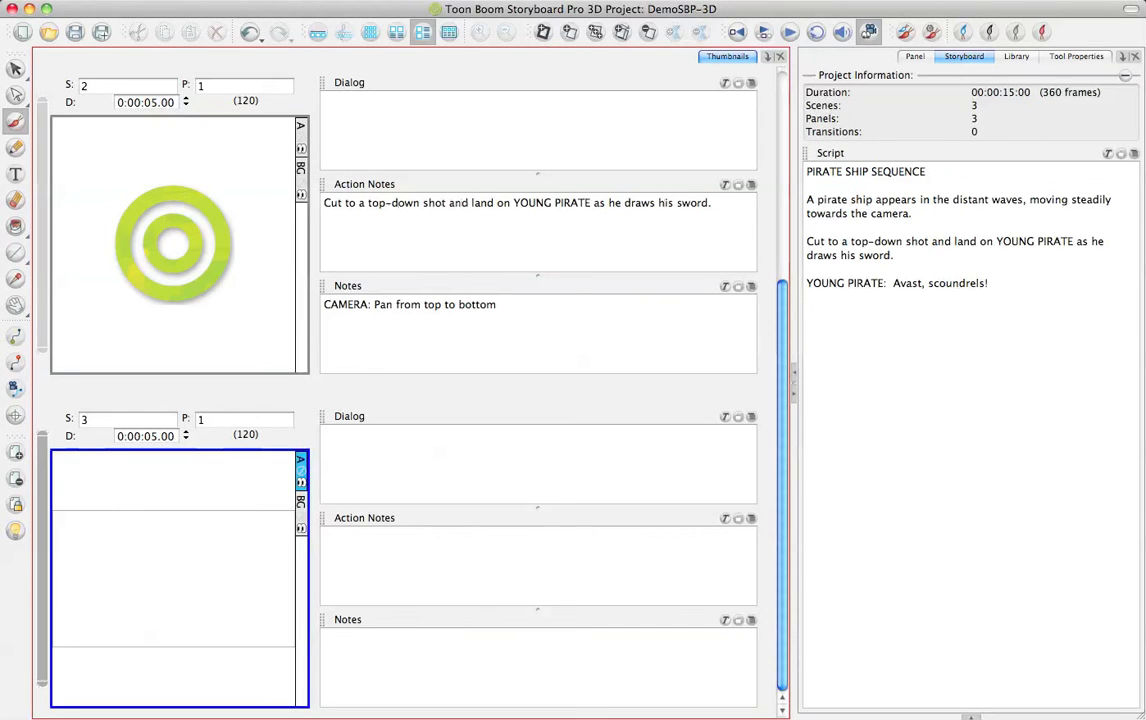
drag(996, 284, 438, 432)
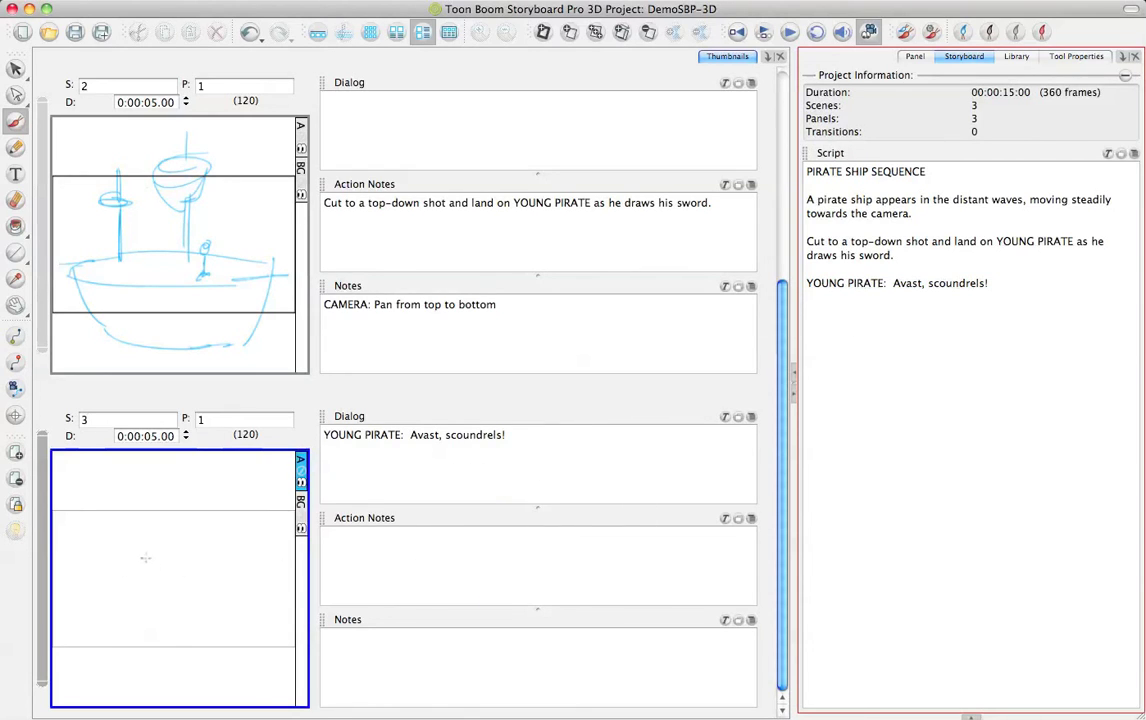
Sketch the young pirate in scene 3 with a tilted oval head, a bandana, a simple torso and one arm raising a sword diagonally upward
mouse_move(152, 545)
mouse_down()
mouse_move(130, 575)
mouse_move(158, 545)
mouse_move(127, 564)
mouse_move(141, 575)
mouse_up()
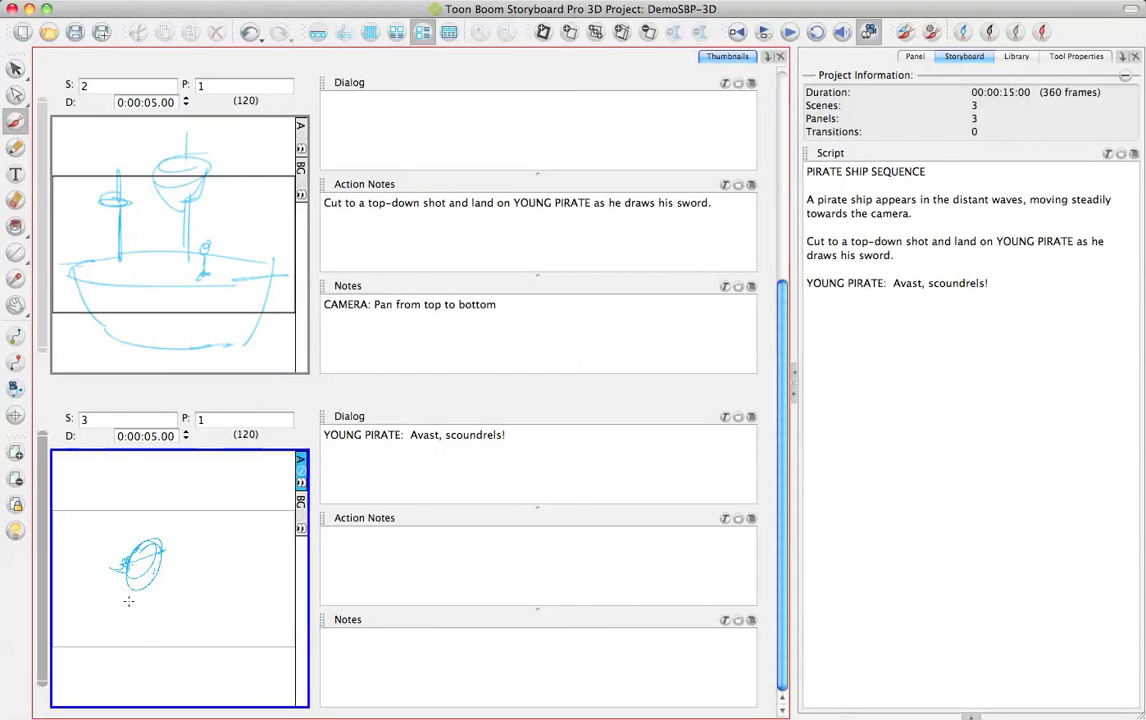
mouse_move(140, 591)
mouse_down()
mouse_move(115, 690)
mouse_move(153, 654)
mouse_up()
drag(218, 565, 150, 608)
mouse_move(148, 615)
mouse_down()
mouse_move(223, 560)
mouse_move(230, 567)
mouse_move(268, 520)
mouse_up()
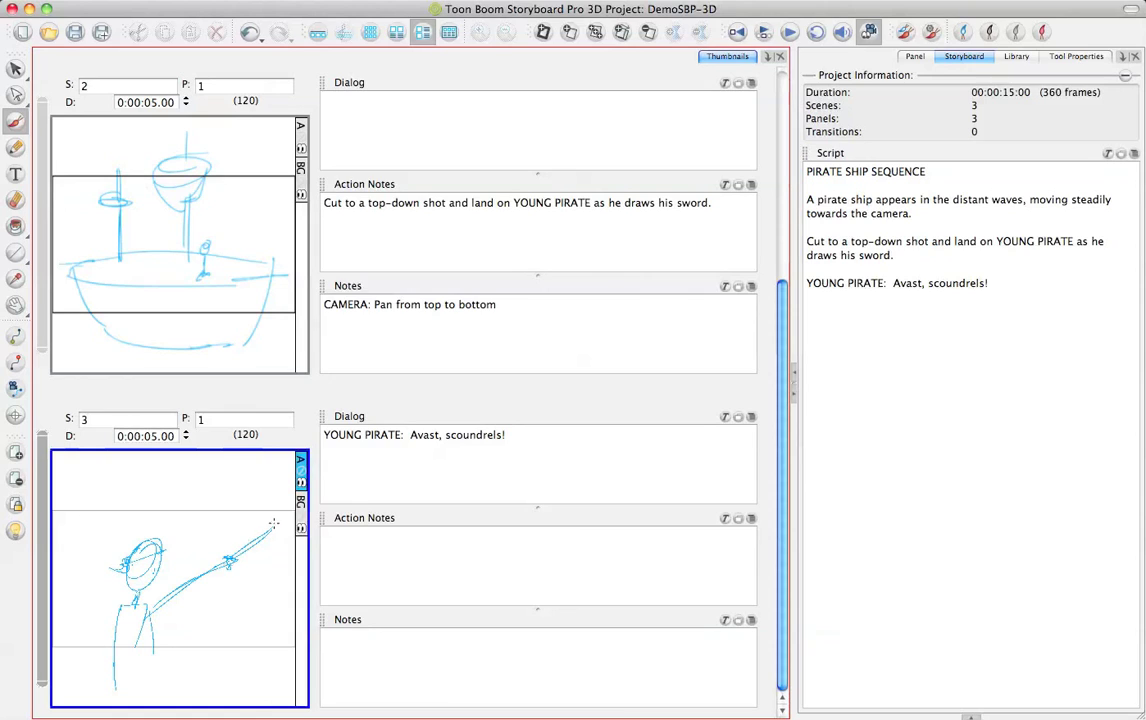
mouse_move(120, 607)
mouse_down()
mouse_move(90, 687)
mouse_move(98, 665)
mouse_up()
click(785, 524)
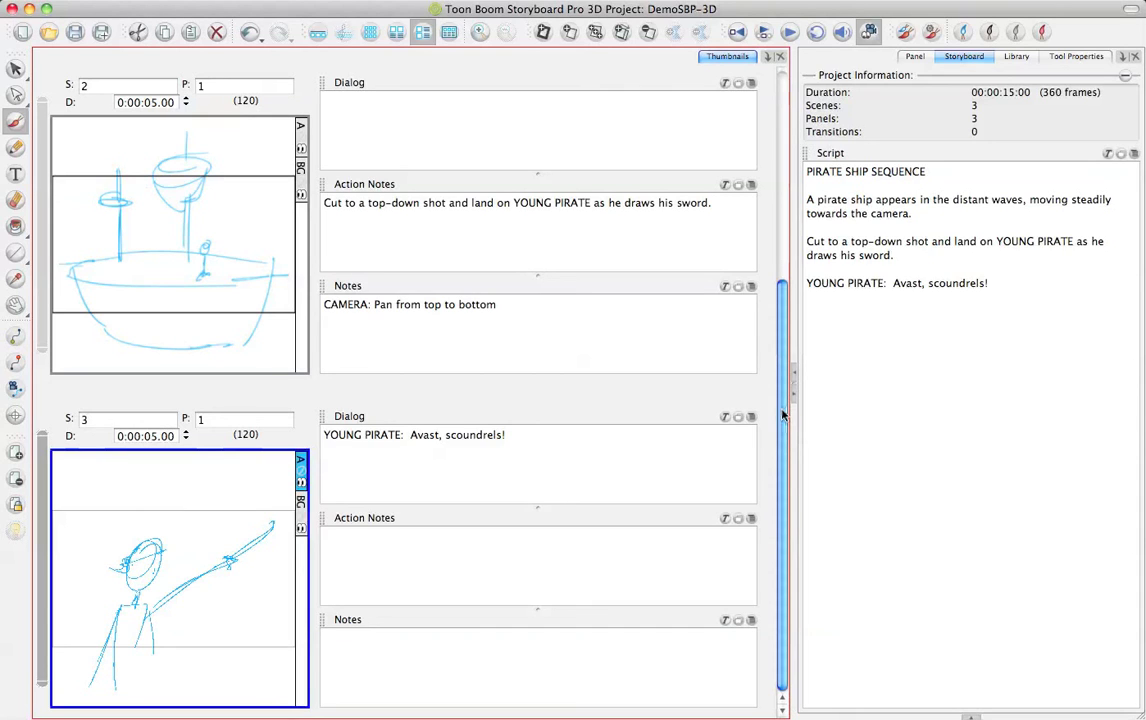
scroll(692, 265, up, 3)
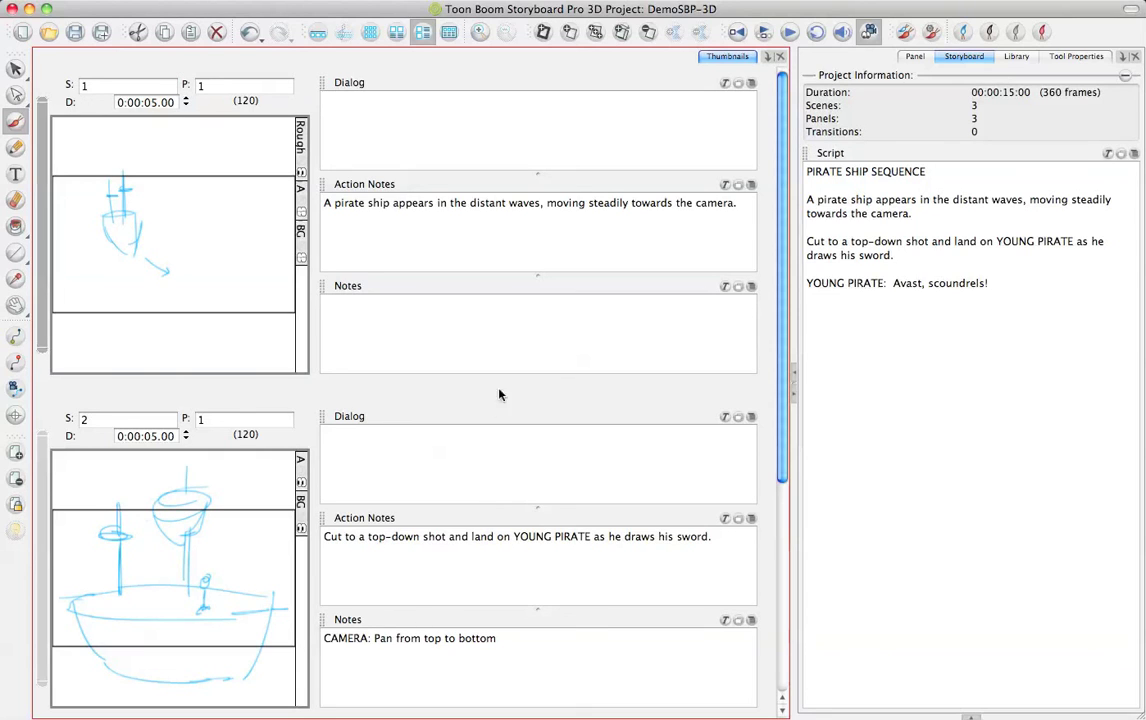
drag(783, 359, 797, 538)
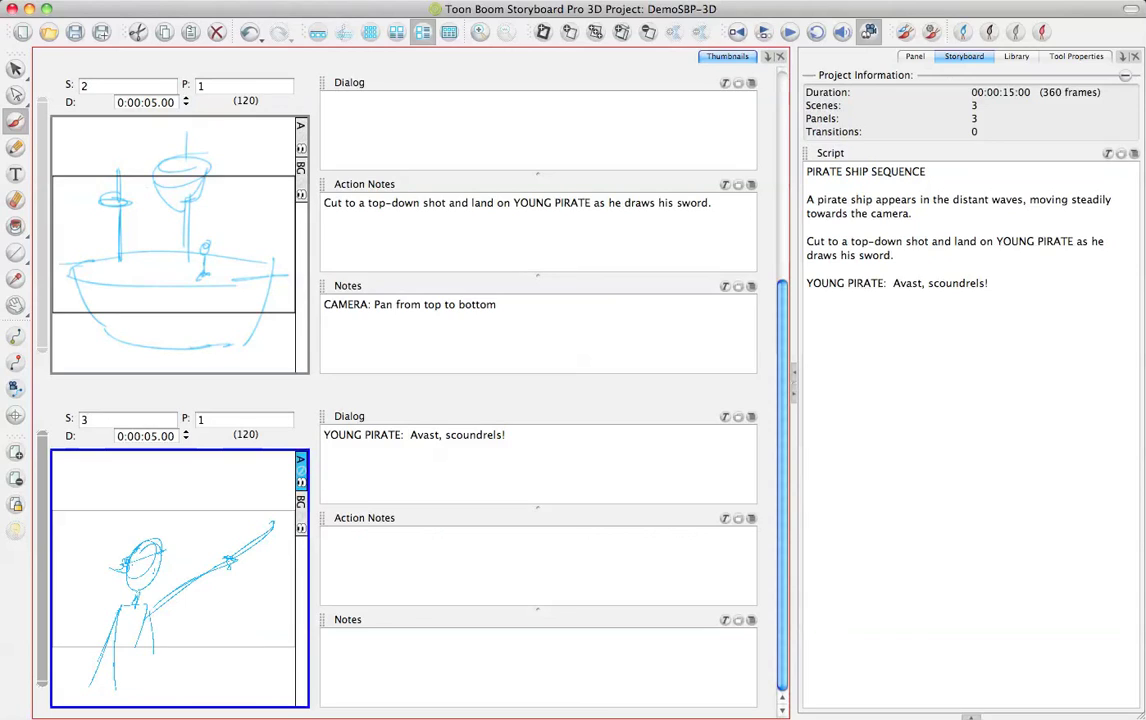